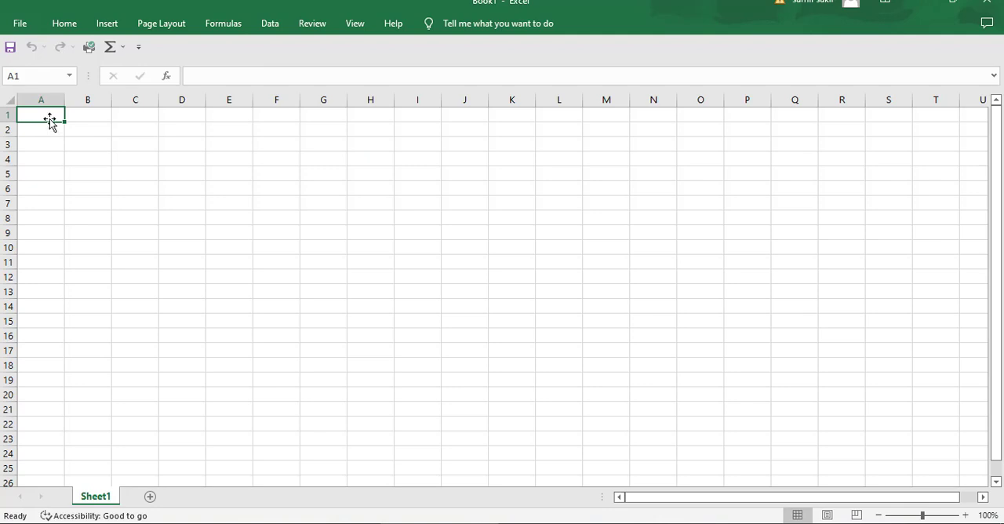
Start a text-file import of external data and choose the file "text 3" from the D:\Excel folder.
{"action": "left_click", "coordinate": [65, 25]}
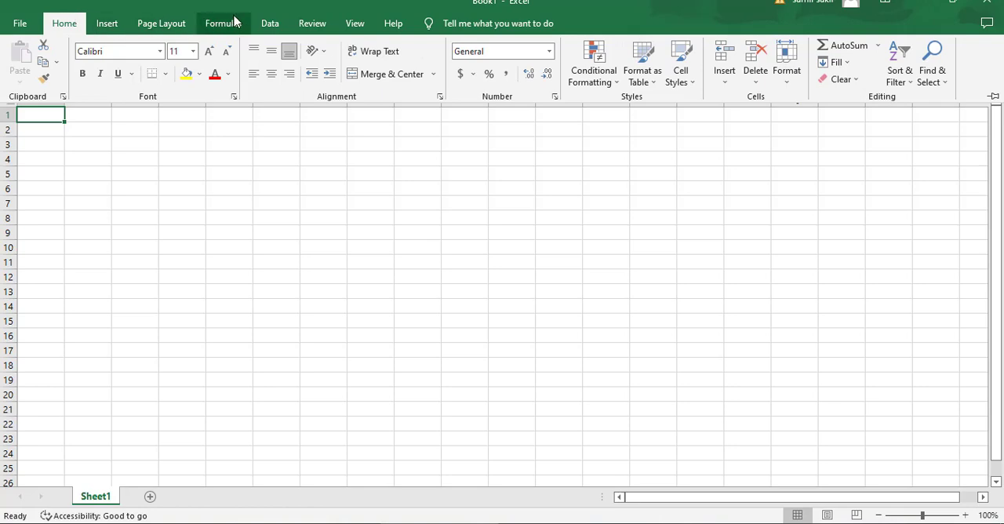
{"action": "left_click", "coordinate": [268, 24]}
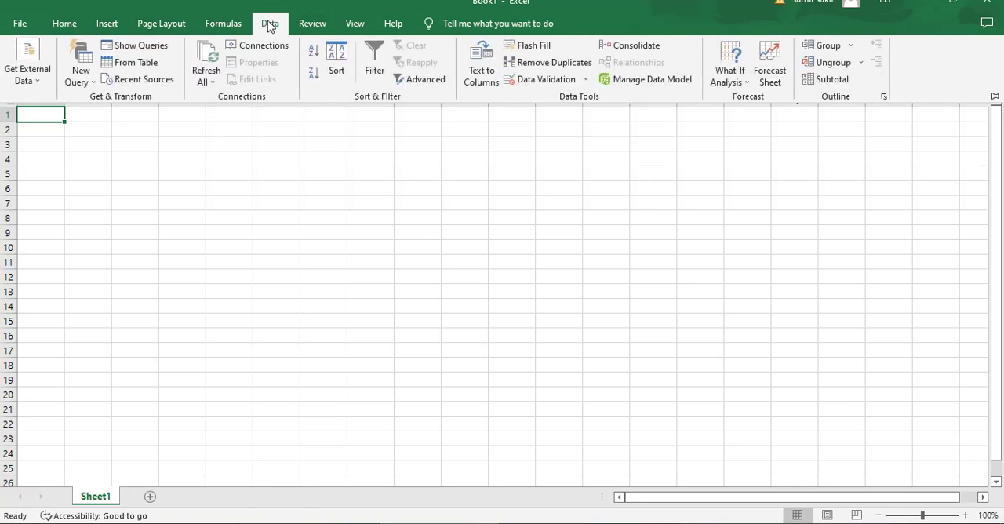
{"action": "left_click", "coordinate": [39, 80]}
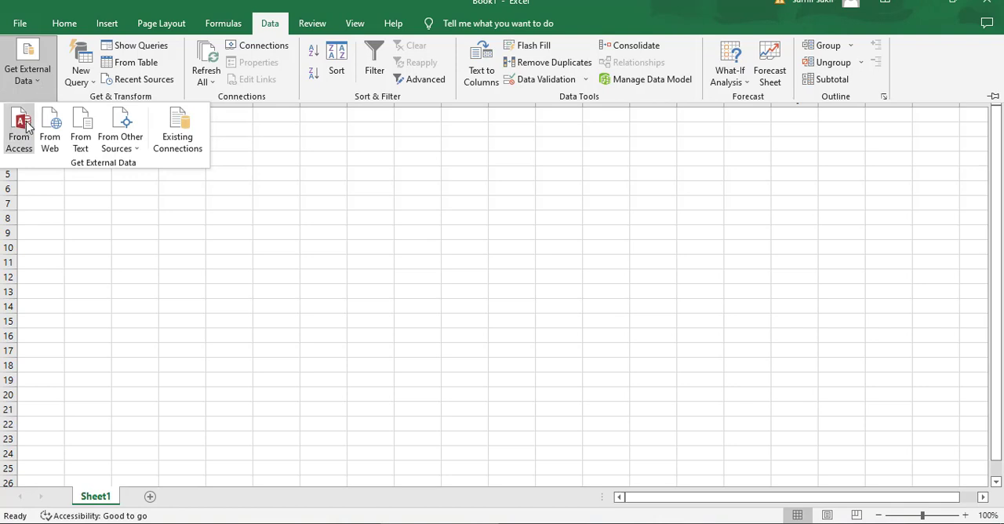
{"action": "left_click", "coordinate": [83, 138]}
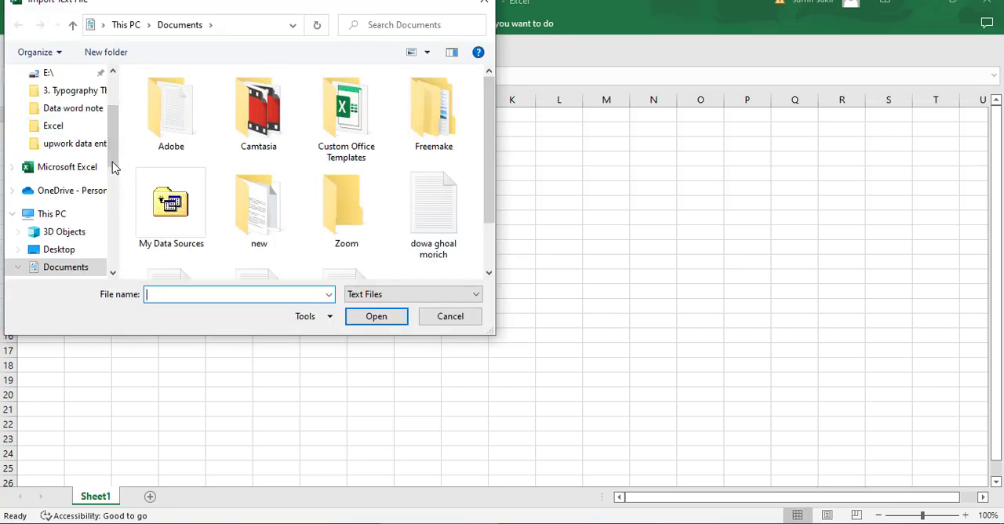
{"action": "left_click", "coordinate": [57, 129]}
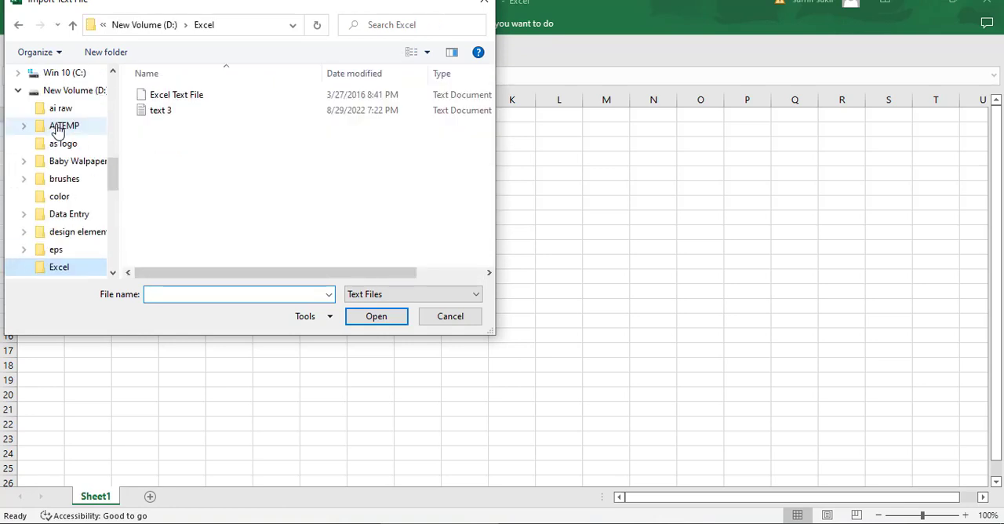
{"action": "left_click", "coordinate": [167, 111]}
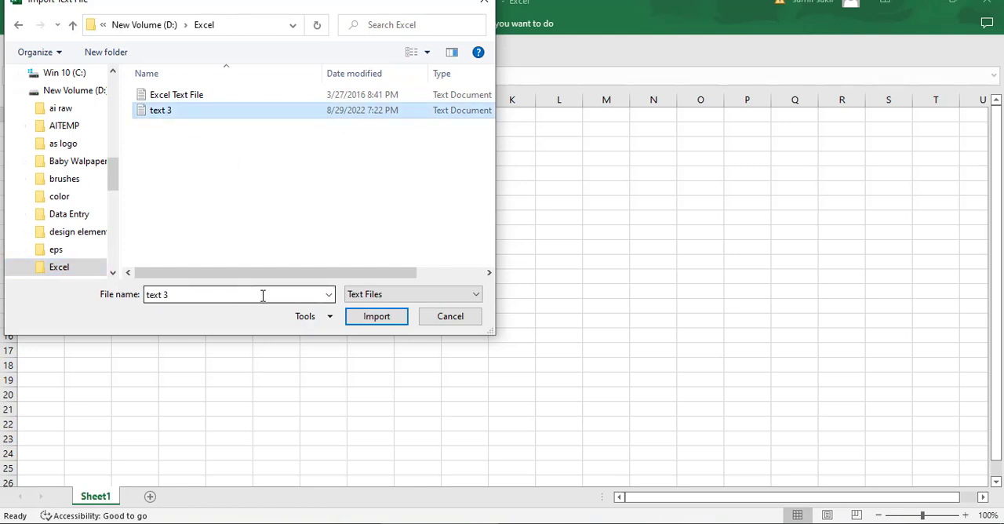
{"action": "left_click", "coordinate": [375, 318]}
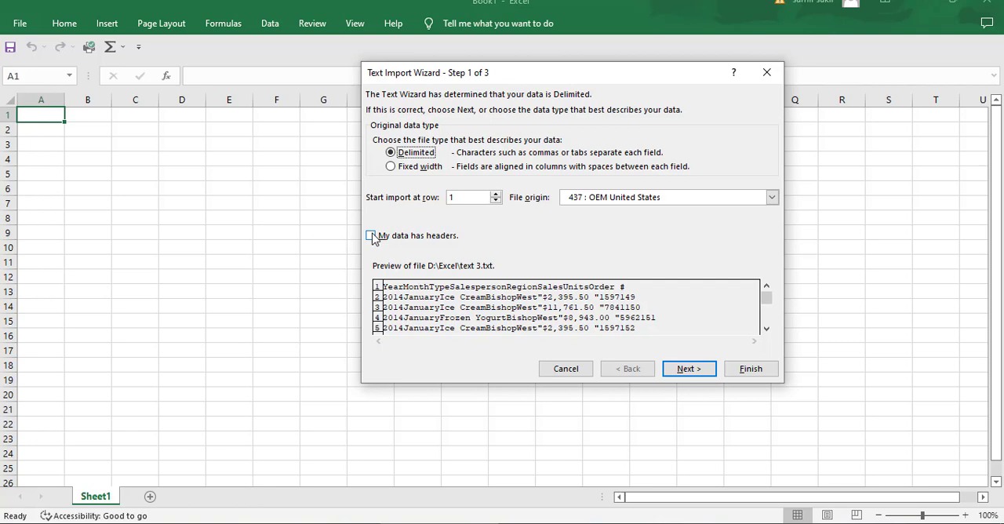
Import the text as tab-delimited data with headers and General column format, placing it at cell A1 of the existing worksheet.
{"action": "left_click", "coordinate": [371, 236]}
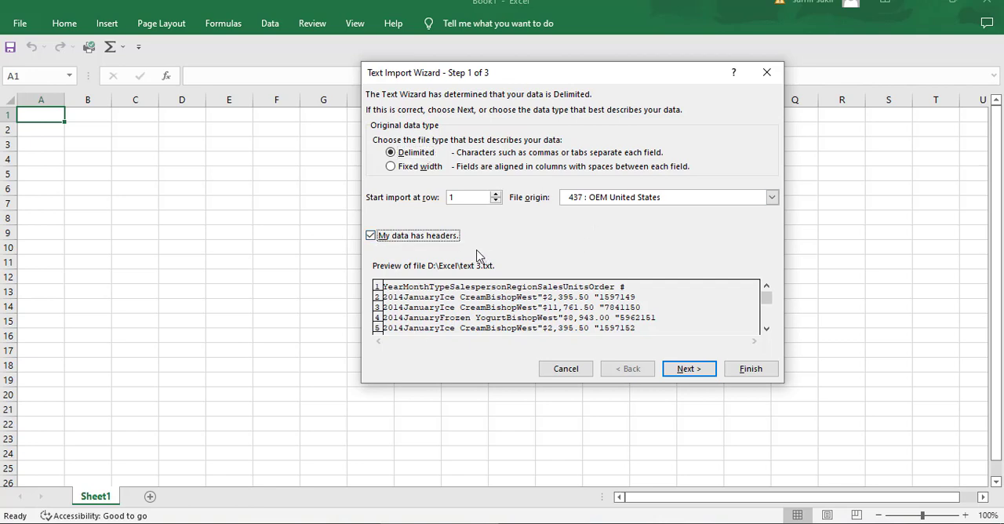
{"action": "left_click", "coordinate": [687, 369]}
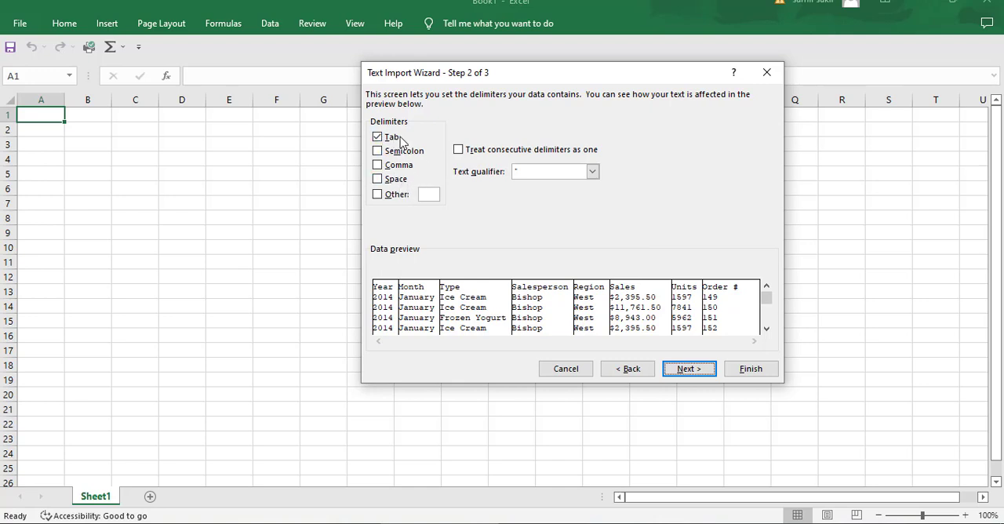
{"action": "left_click", "coordinate": [691, 370]}
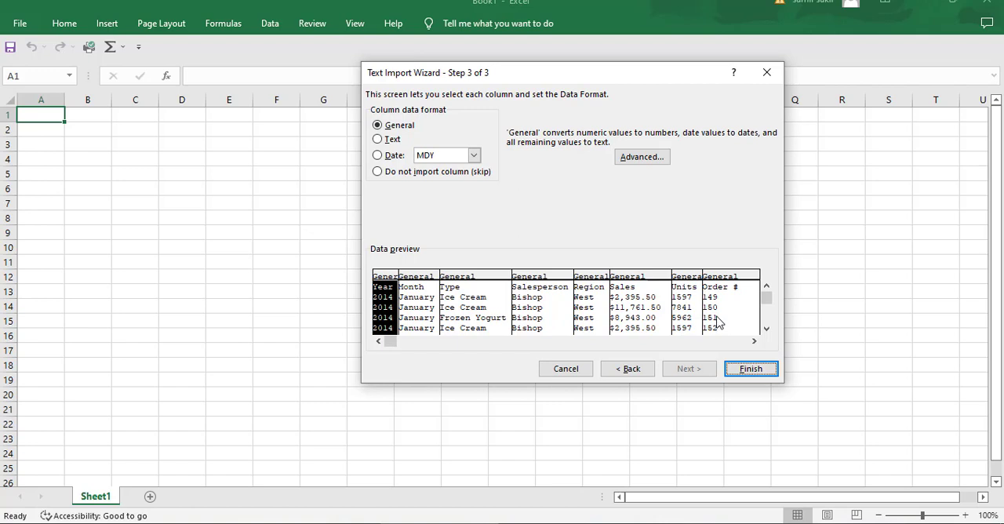
{"action": "left_click", "coordinate": [751, 372]}
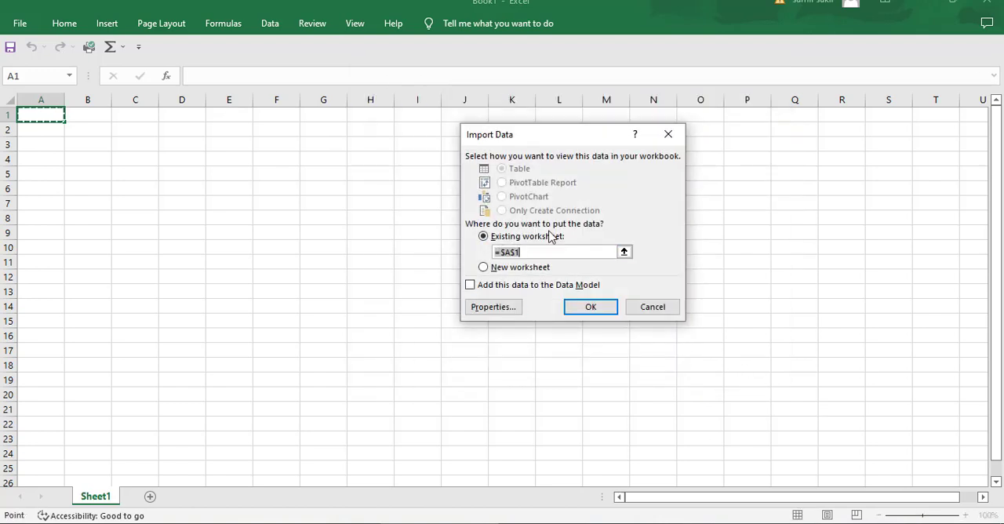
{"action": "left_click", "coordinate": [44, 117]}
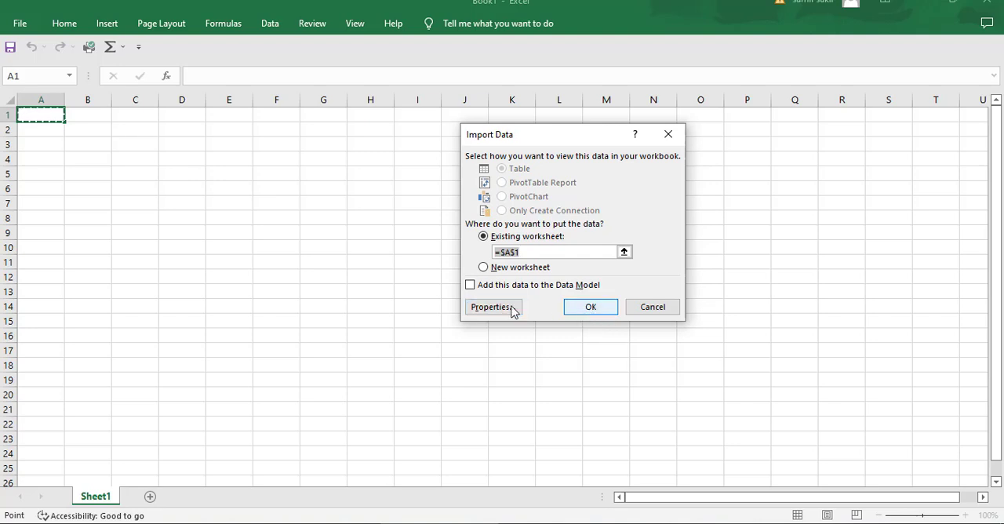
{"action": "left_click", "coordinate": [590, 308]}
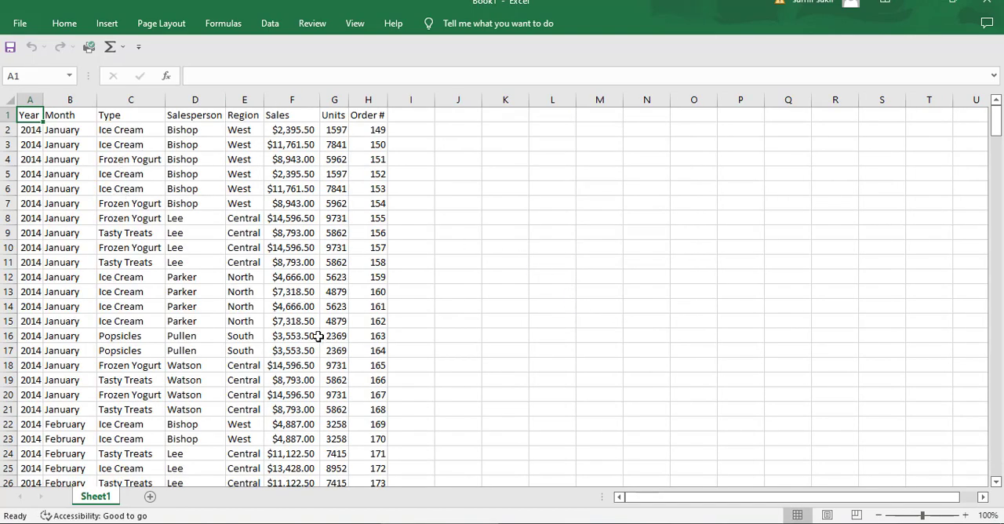
Look through the imported sales records on Sheet1 and return to the header row.
{"action": "scroll", "coordinate": [325, 374], "scroll_direction": "down", "scroll_amount": 6}
{"action": "scroll", "coordinate": [318, 376], "scroll_direction": "up", "scroll_amount": 7}
{"action": "scroll", "coordinate": [290, 384], "scroll_direction": "down", "scroll_amount": 20}
{"action": "scroll", "coordinate": [292, 389], "scroll_direction": "down", "scroll_amount": 20}
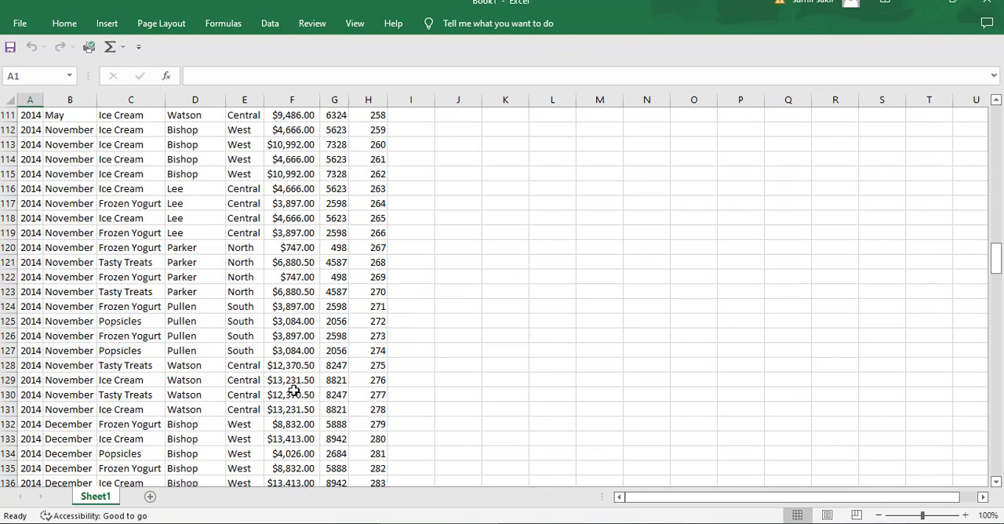
{"action": "scroll", "coordinate": [297, 397], "scroll_direction": "down", "scroll_amount": 20}
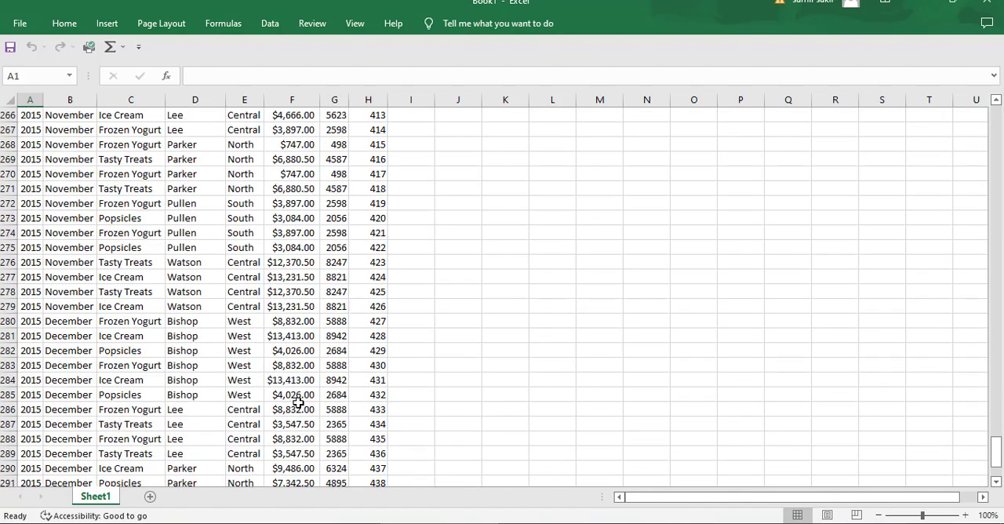
{"action": "scroll", "coordinate": [298, 402], "scroll_direction": "up", "scroll_amount": 20}
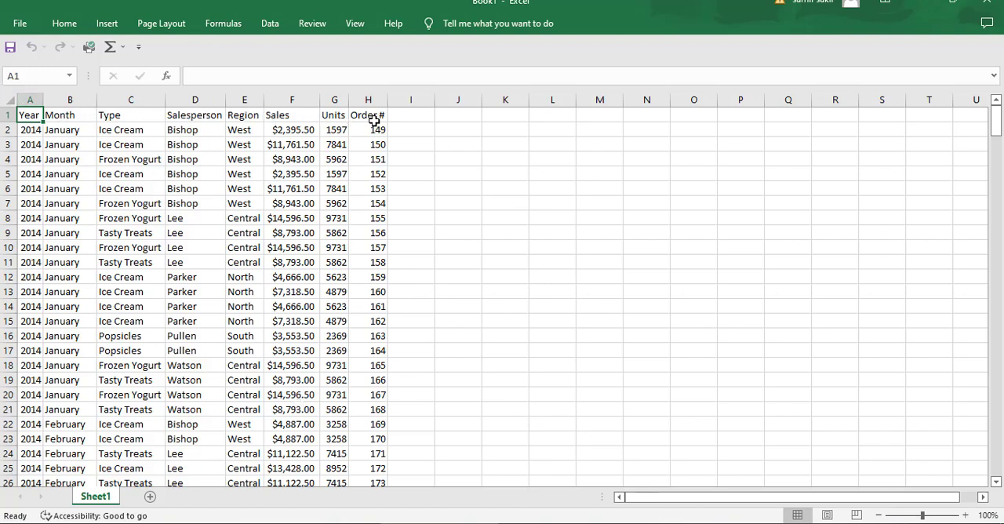
Format the header cells A1:H1, Year through Order #, in bold with font size 12.
{"action": "left_click_drag", "start_coordinate": [26, 116], "coordinate": [369, 115]}
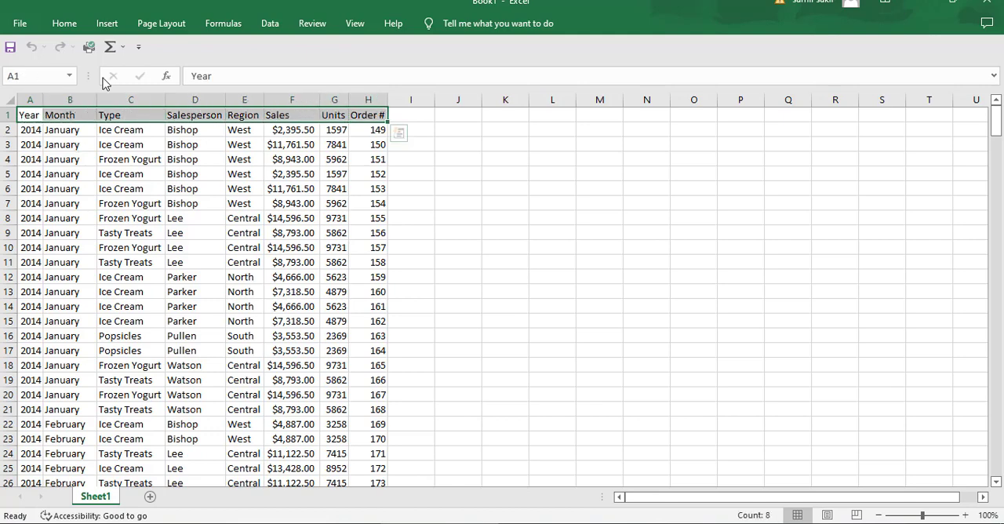
{"action": "left_click", "coordinate": [64, 25]}
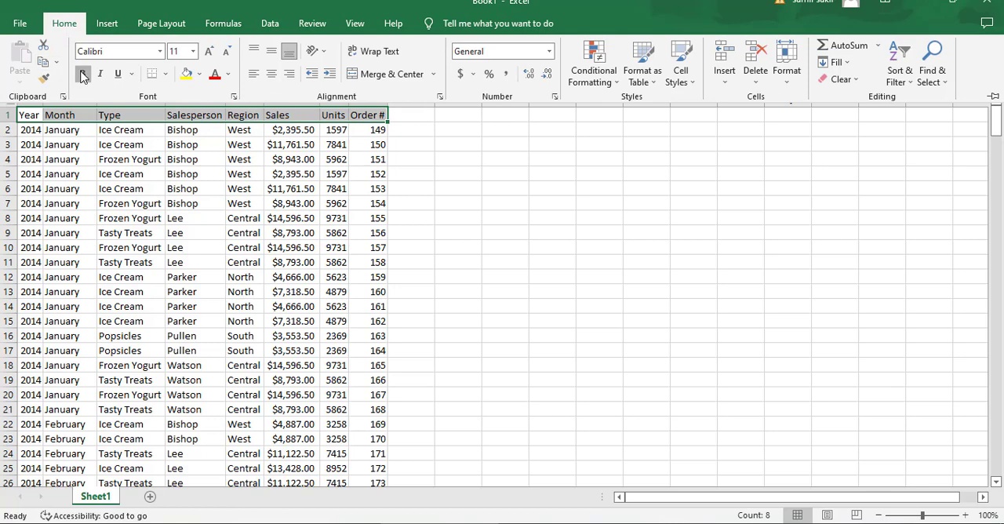
{"action": "left_click", "coordinate": [83, 74]}
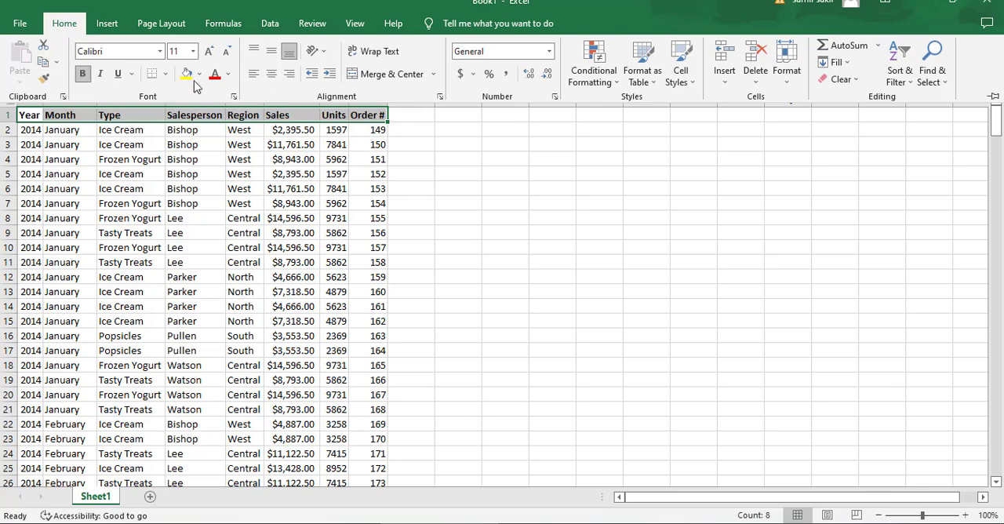
{"action": "left_click", "coordinate": [193, 52]}
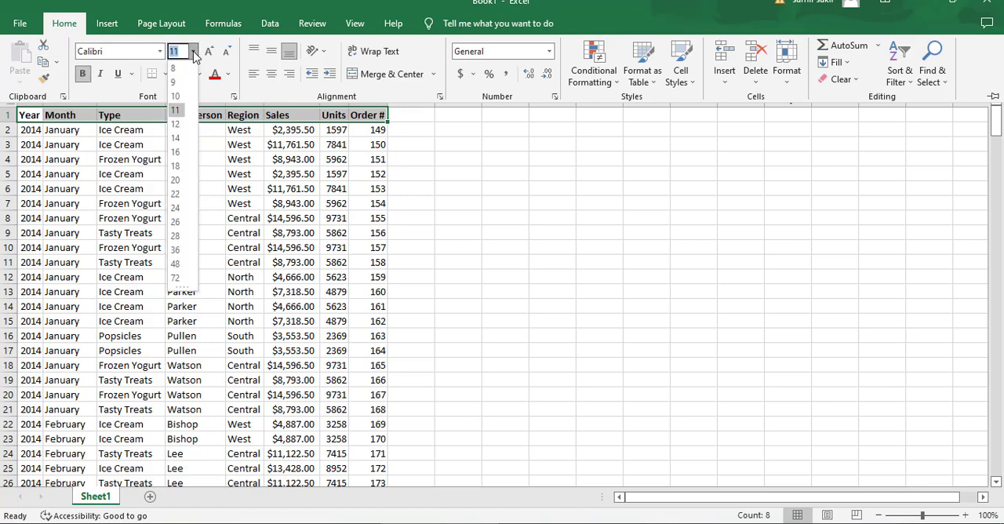
{"action": "left_click", "coordinate": [174, 142]}
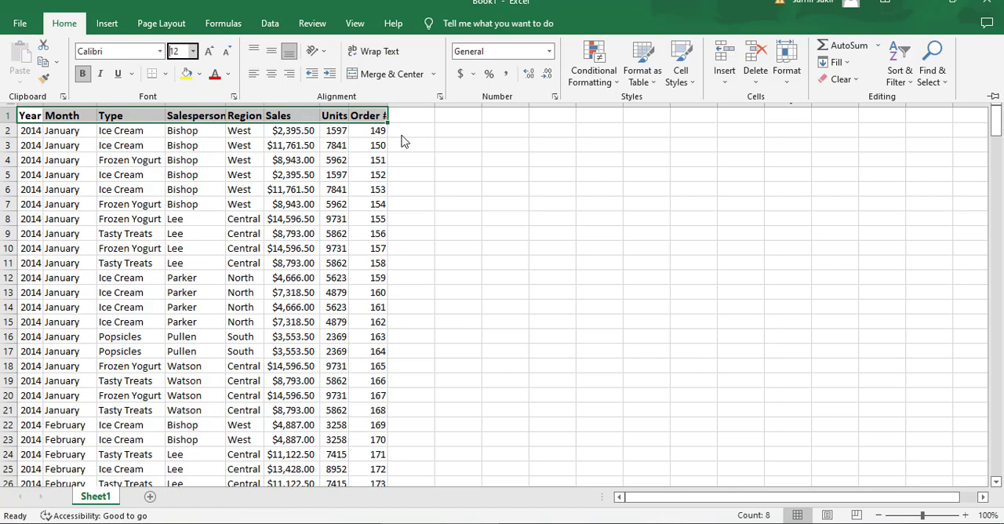
{"action": "left_click", "coordinate": [380, 308]}
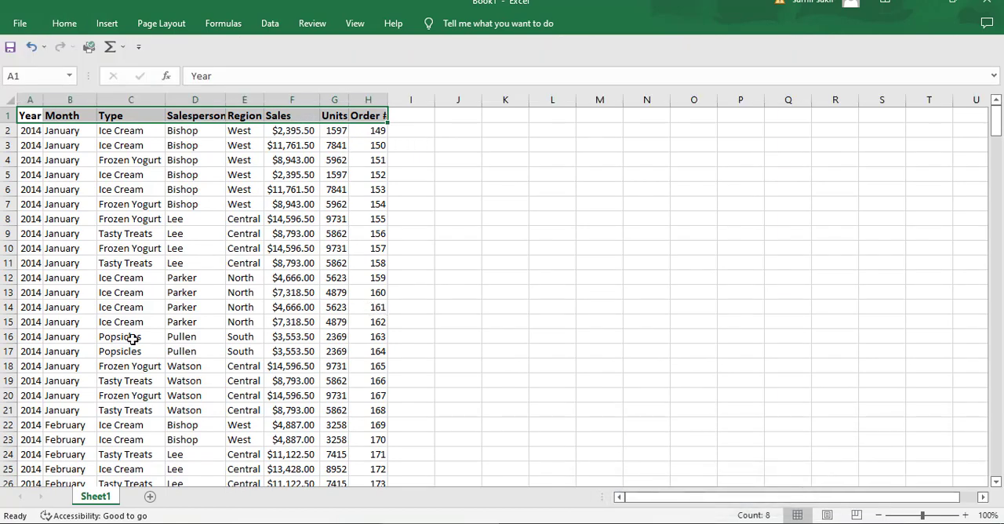
Add a new worksheet to the workbook and select its cell A1.
{"action": "left_click", "coordinate": [151, 500]}
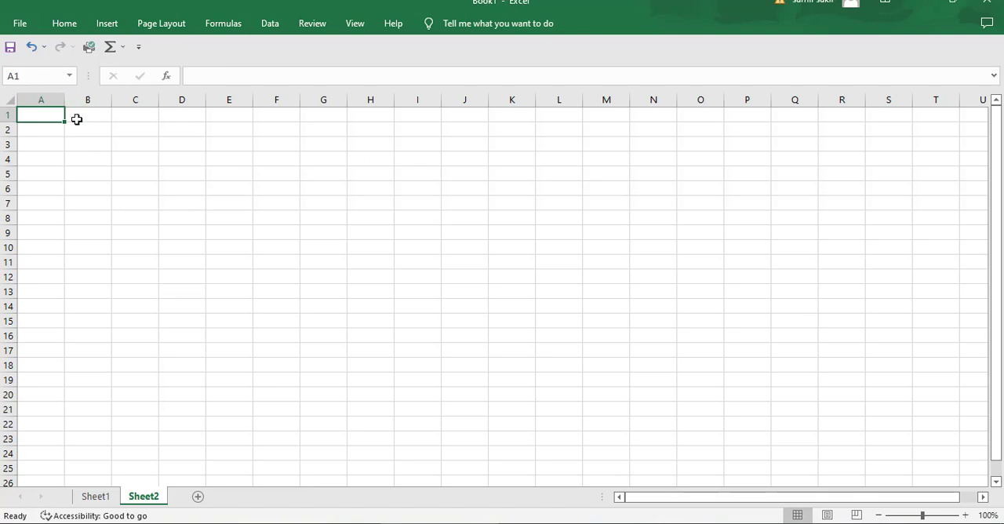
{"action": "left_click", "coordinate": [76, 22]}
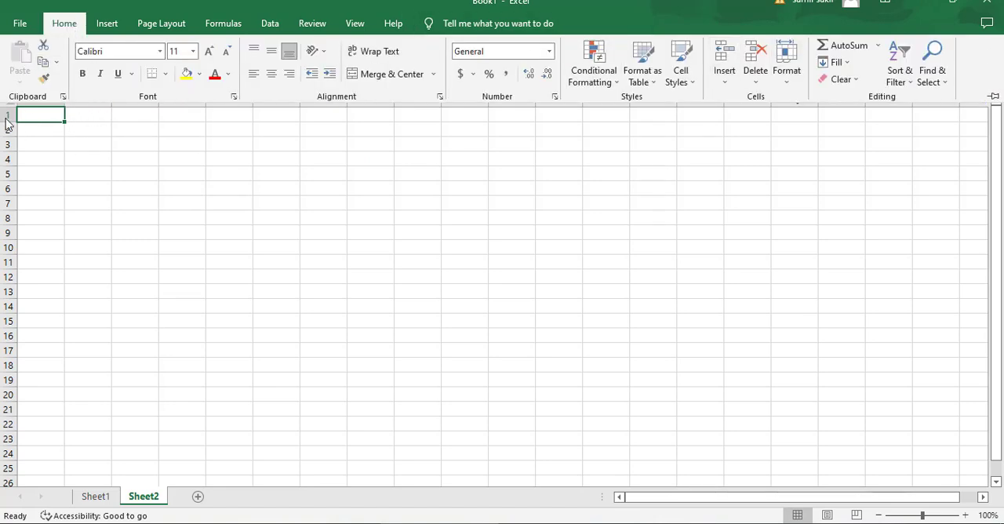
{"action": "left_click", "coordinate": [53, 114]}
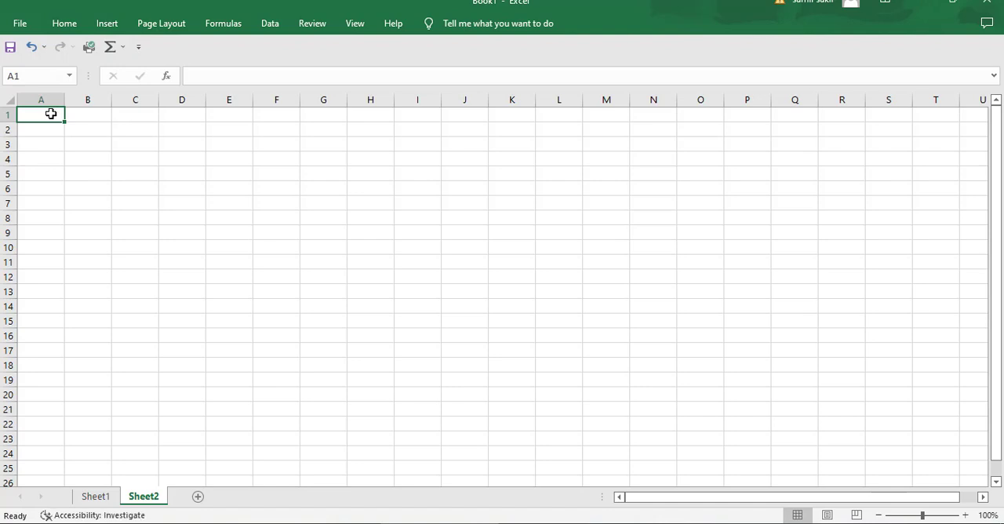
Start an Access database import of external data and open "Access data file" from the D:\Excel folder.
{"action": "left_click", "coordinate": [274, 26]}
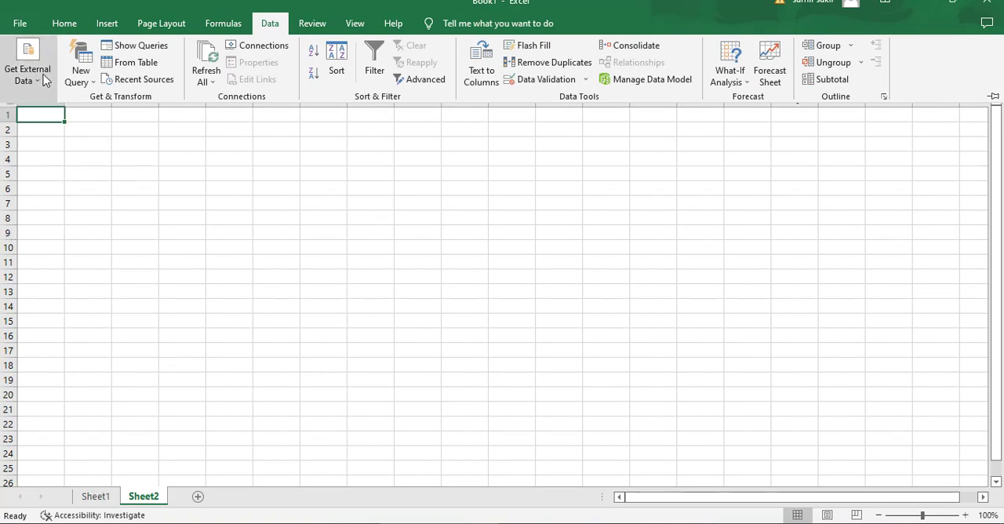
{"action": "left_click", "coordinate": [40, 74]}
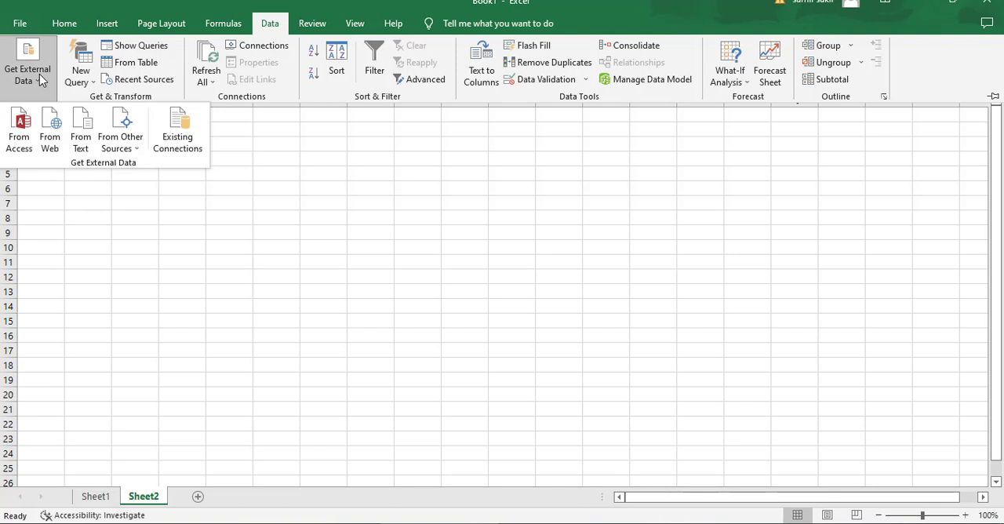
{"action": "left_click", "coordinate": [21, 132]}
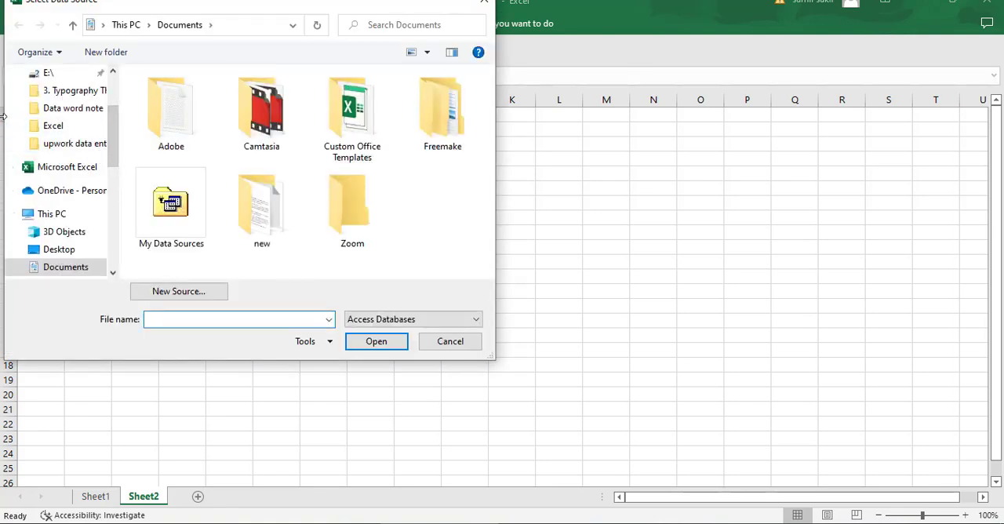
{"action": "left_click", "coordinate": [61, 127]}
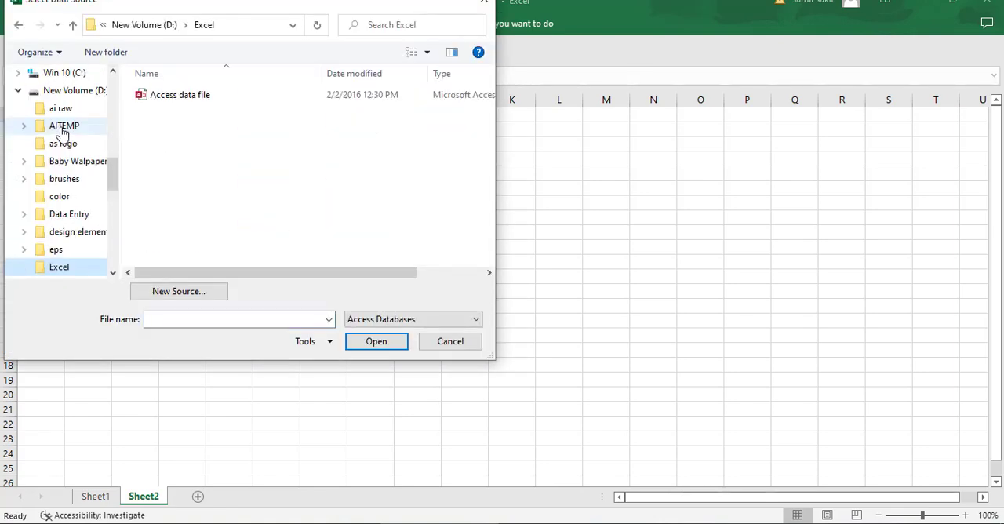
{"action": "left_click", "coordinate": [186, 96]}
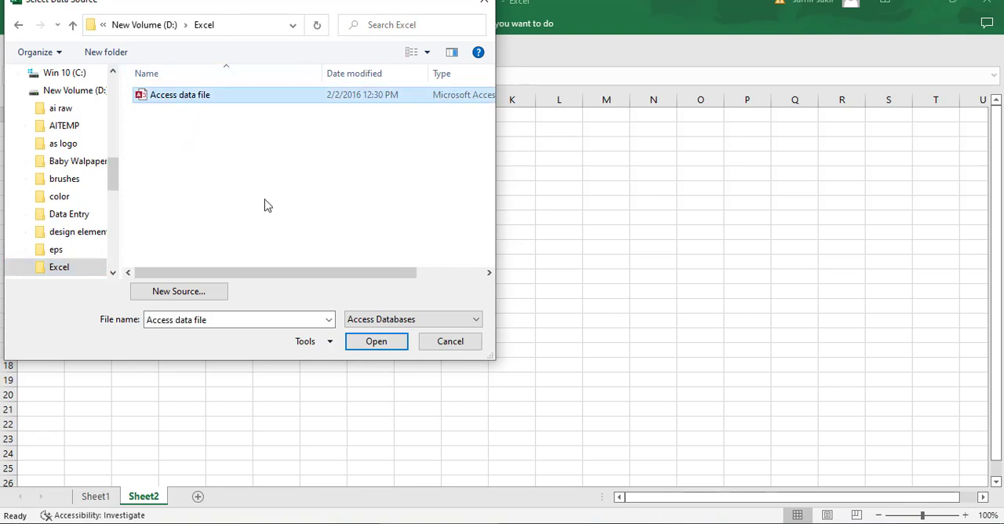
{"action": "left_click", "coordinate": [376, 341]}
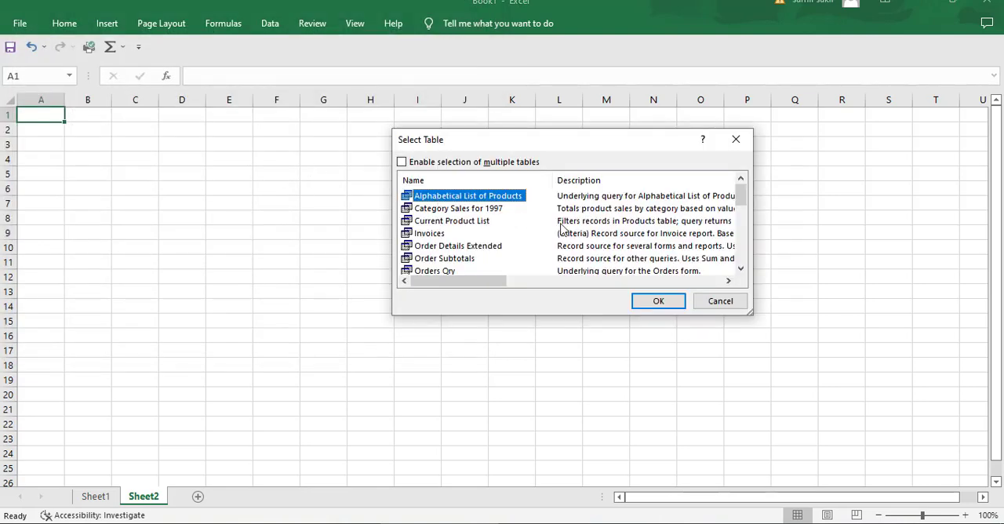
Choose the Products table of the Access database and import it as a table at cell A1 of the existing worksheet.
{"action": "scroll", "coordinate": [484, 230], "scroll_direction": "down", "scroll_amount": 5}
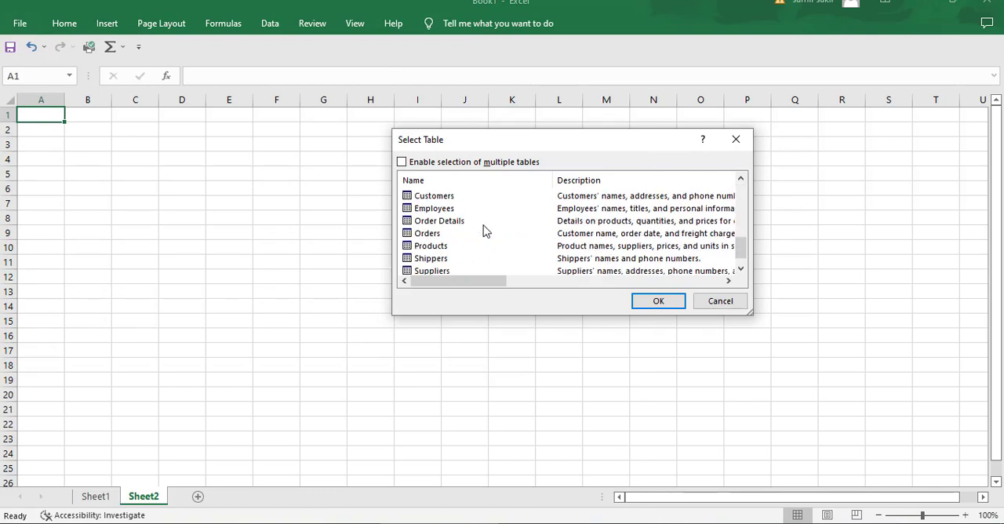
{"action": "scroll", "coordinate": [484, 230], "scroll_direction": "down", "scroll_amount": 1}
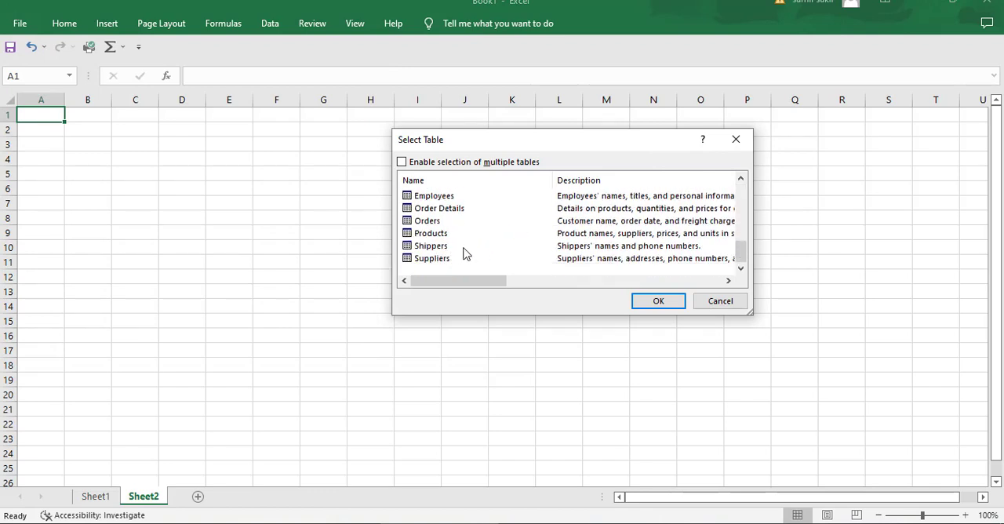
{"action": "scroll", "coordinate": [465, 253], "scroll_direction": "up", "scroll_amount": 2}
{"action": "scroll", "coordinate": [463, 251], "scroll_direction": "down", "scroll_amount": 2}
{"action": "scroll", "coordinate": [459, 254], "scroll_direction": "up", "scroll_amount": 2}
{"action": "scroll", "coordinate": [481, 246], "scroll_direction": "up", "scroll_amount": 2}
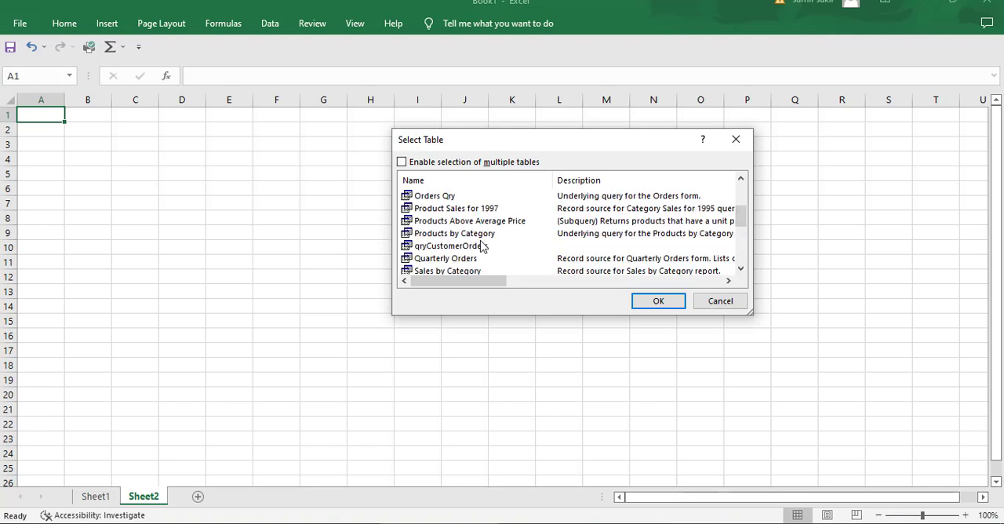
{"action": "scroll", "coordinate": [481, 246], "scroll_direction": "down", "scroll_amount": 2}
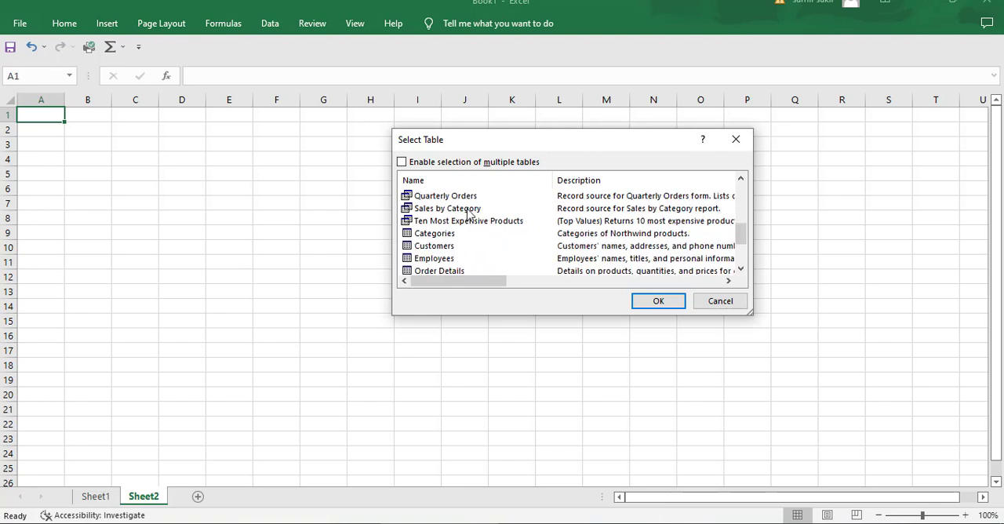
{"action": "scroll", "coordinate": [468, 227], "scroll_direction": "down", "scroll_amount": 2}
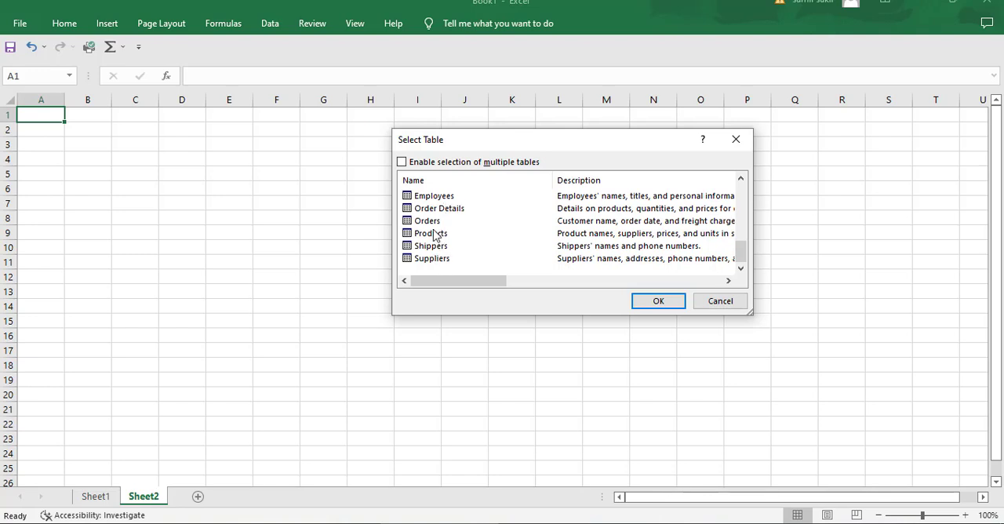
{"action": "left_click", "coordinate": [433, 234]}
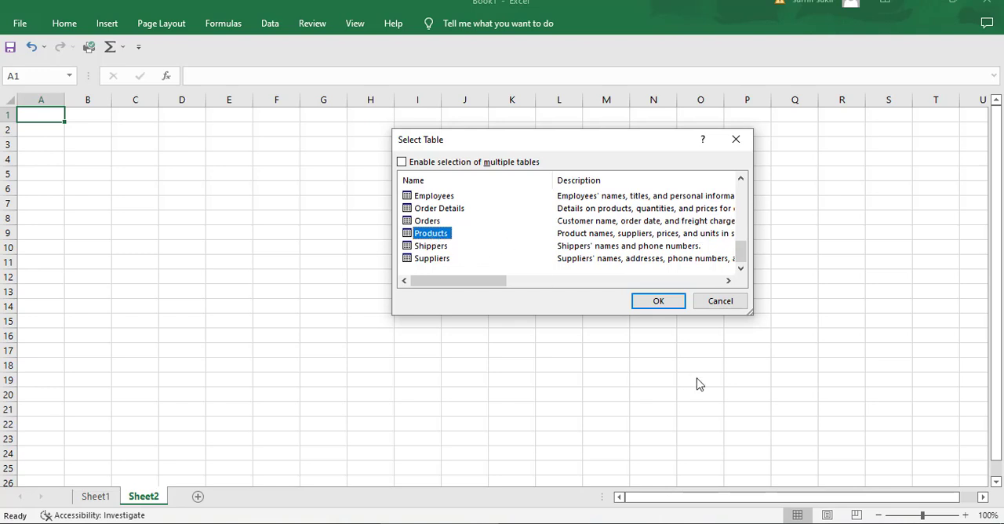
{"action": "left_click", "coordinate": [663, 303]}
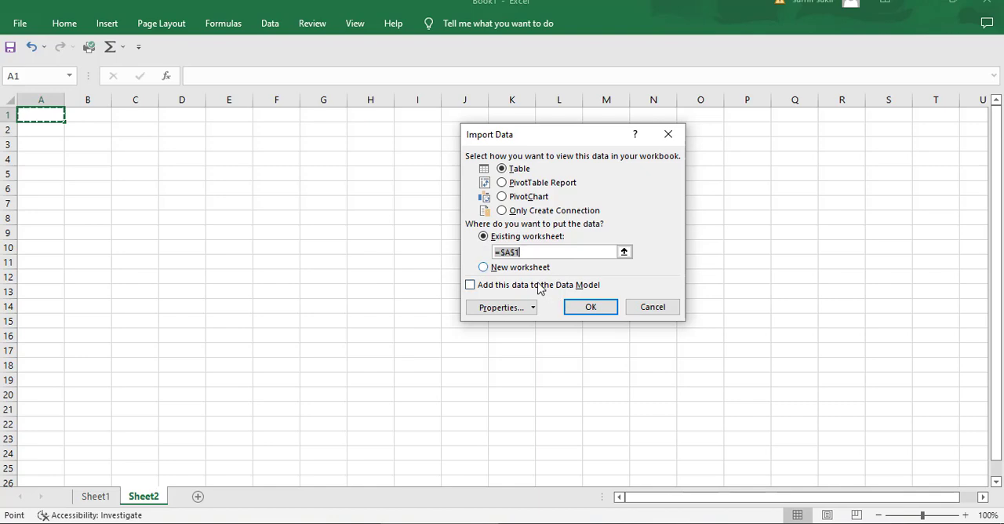
{"action": "left_click", "coordinate": [602, 309]}
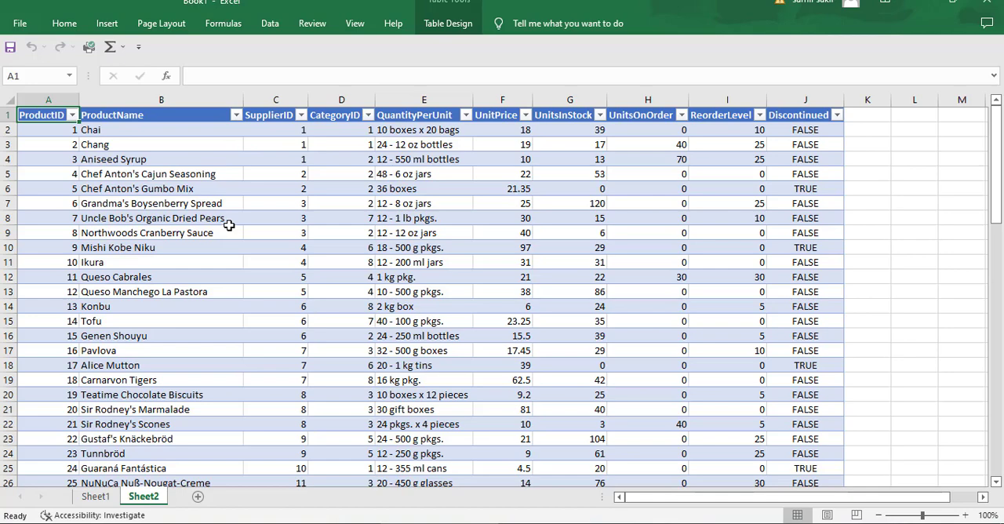
Select the whole imported products table on Sheet2 and center its contents horizontally.
{"action": "key", "text": "ctrl+shift+End"}
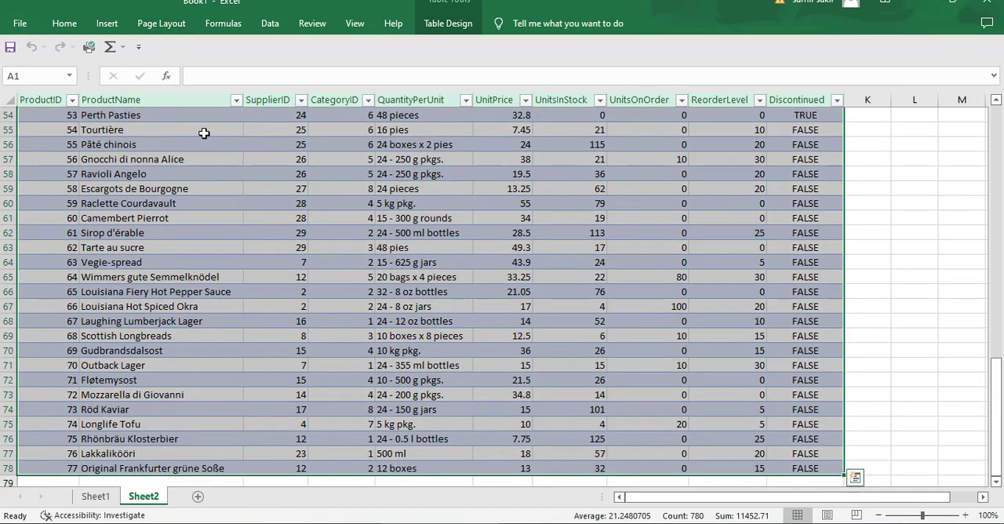
{"action": "left_click", "coordinate": [65, 23]}
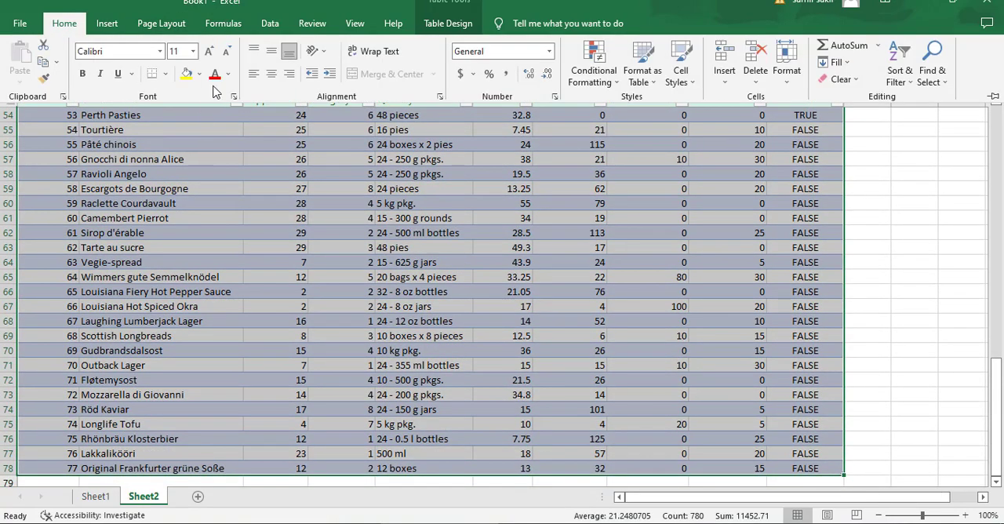
{"action": "left_click", "coordinate": [271, 74]}
Left-align the header cells A1:J1, ProductID through Discontinued.
{"action": "scroll", "coordinate": [326, 168], "scroll_direction": "up", "scroll_amount": 18}
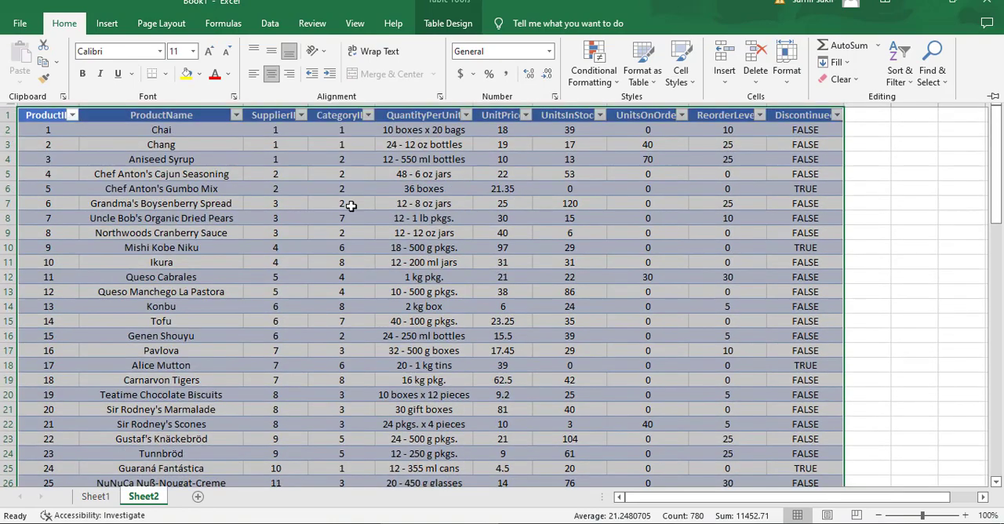
{"action": "left_click_drag", "start_coordinate": [36, 115], "coordinate": [816, 114]}
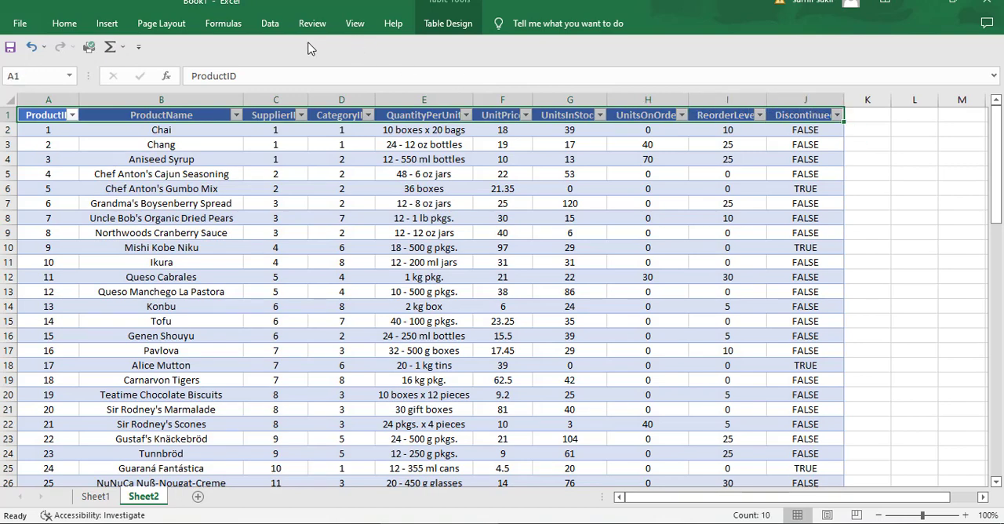
{"action": "left_click", "coordinate": [79, 29]}
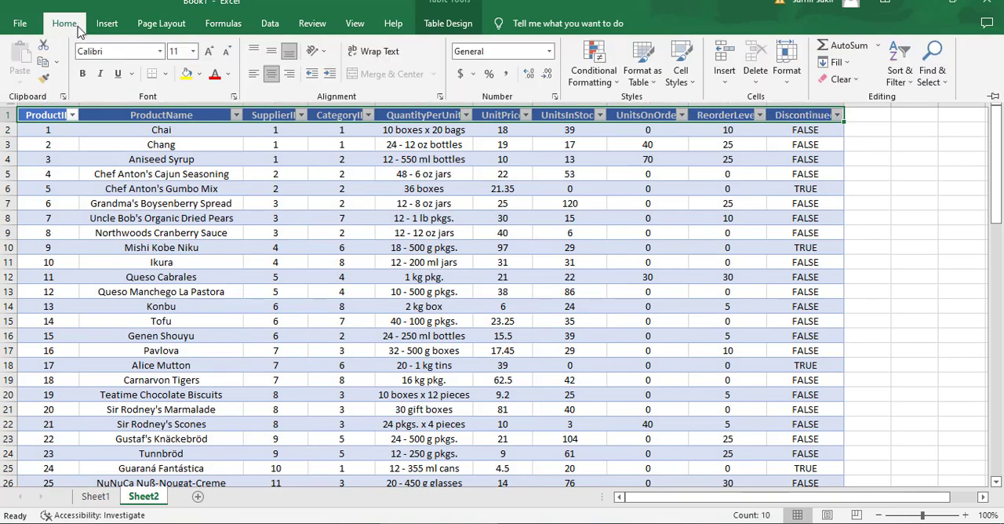
{"action": "left_click", "coordinate": [253, 73]}
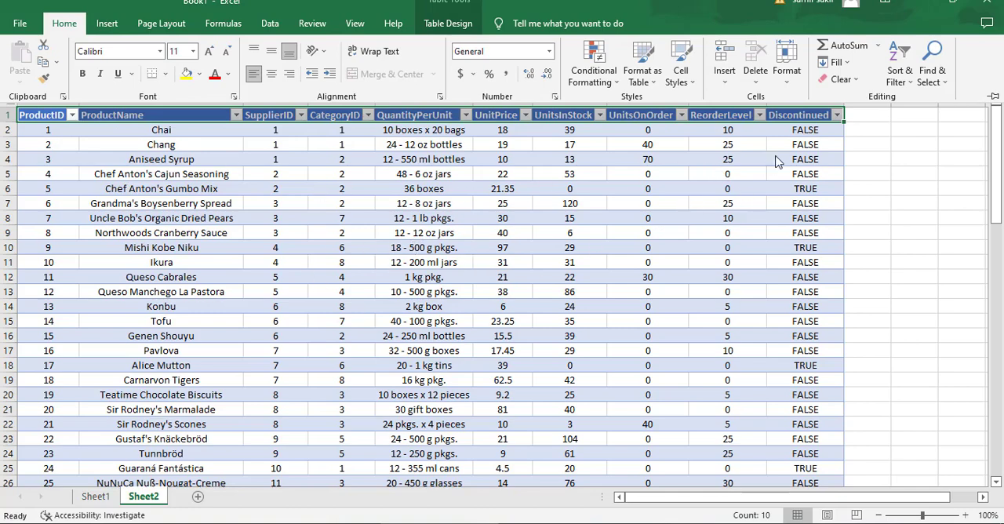
{"action": "scroll", "coordinate": [432, 243], "scroll_direction": "down", "scroll_amount": 20}
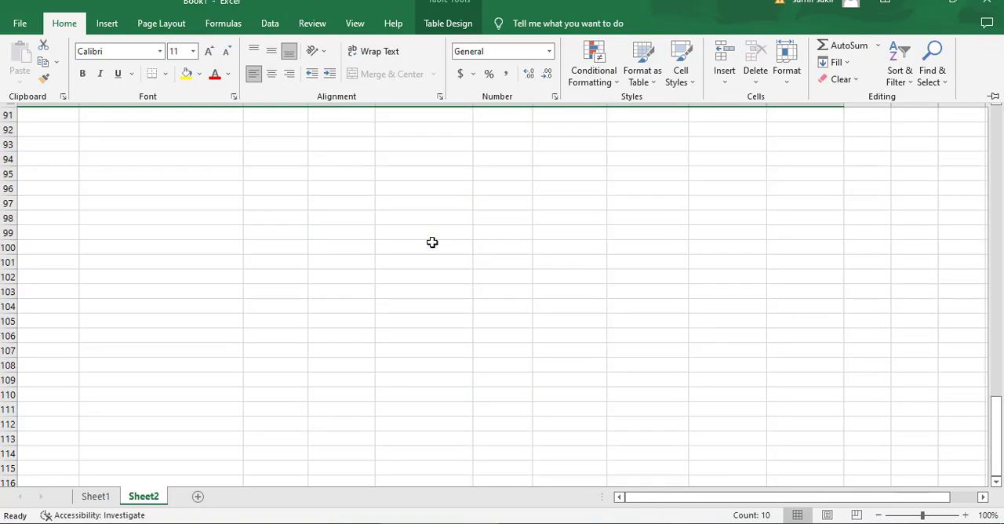
{"action": "scroll", "coordinate": [433, 242], "scroll_direction": "up", "scroll_amount": 7}
{"action": "scroll", "coordinate": [432, 243], "scroll_direction": "up", "scroll_amount": 15}
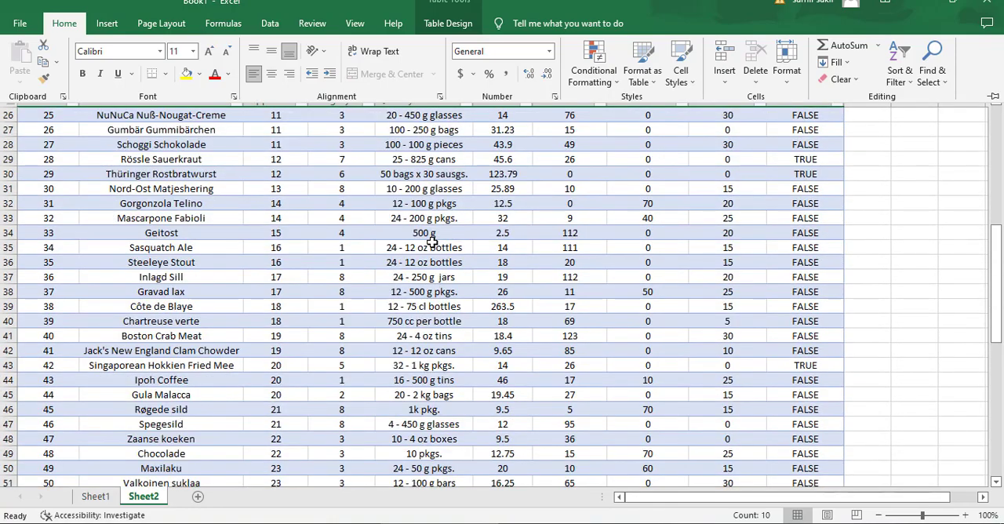
{"action": "scroll", "coordinate": [432, 243], "scroll_direction": "up", "scroll_amount": 8}
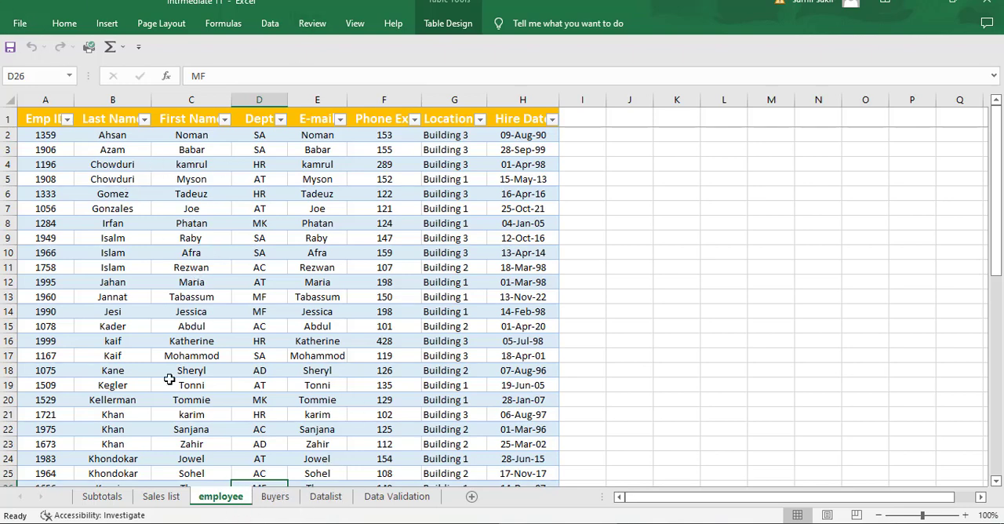
Start saving a copy of the Intrmediate 11 workbook in the D:\Excel folder.
{"action": "left_click", "coordinate": [20, 23]}
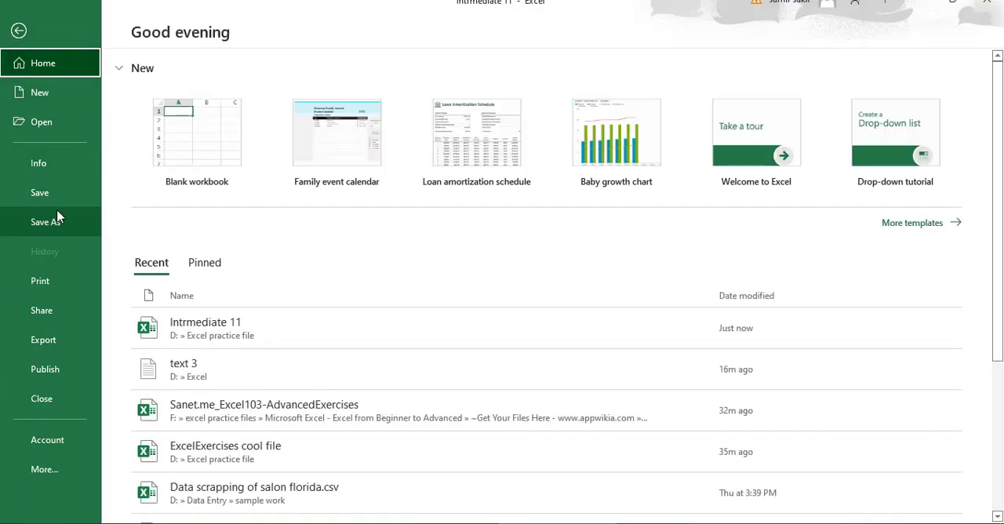
{"action": "left_click", "coordinate": [57, 228]}
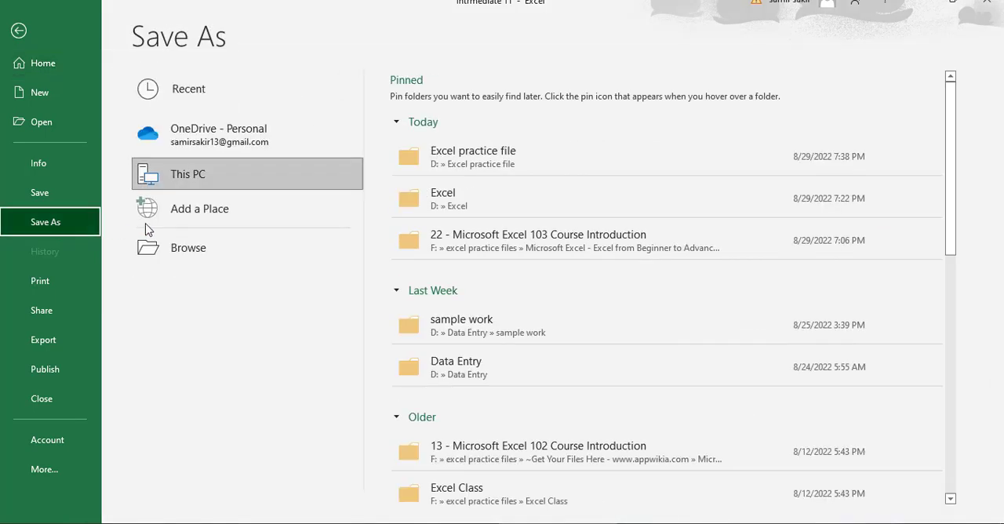
{"action": "left_click", "coordinate": [484, 201]}
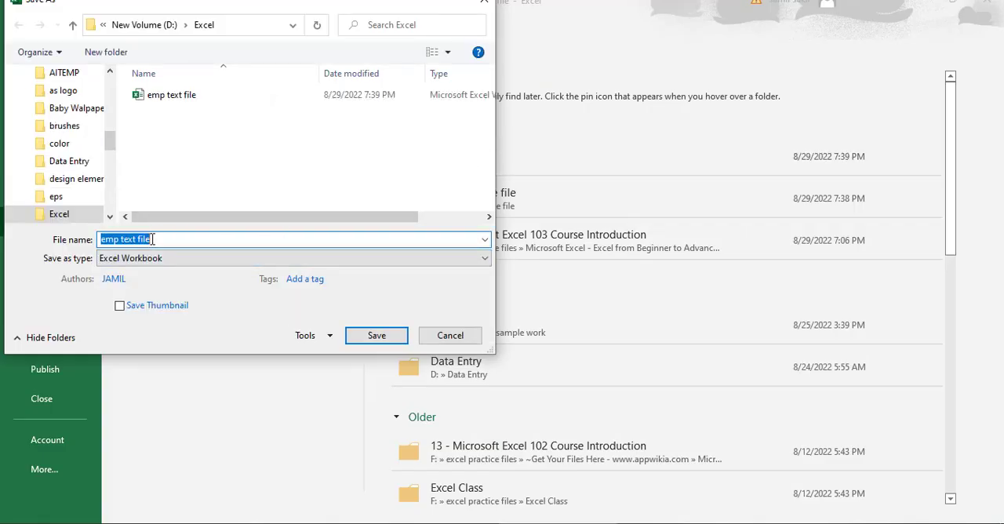
Save the employee sheet as a Text (Tab delimited) file named "emp text file 1", accepting the active-sheet-only and format limitations.
{"action": "left_click", "coordinate": [171, 239]}
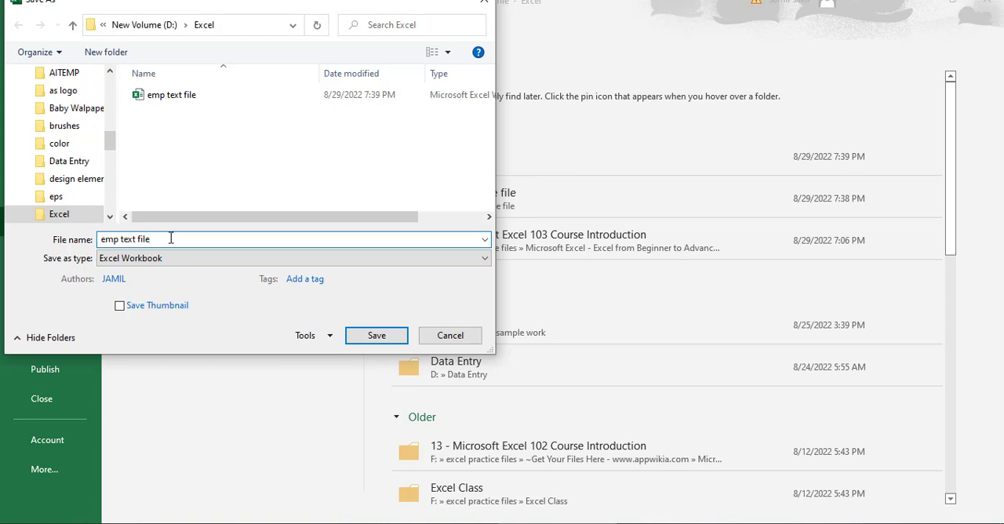
{"action": "left_click", "coordinate": [483, 262]}
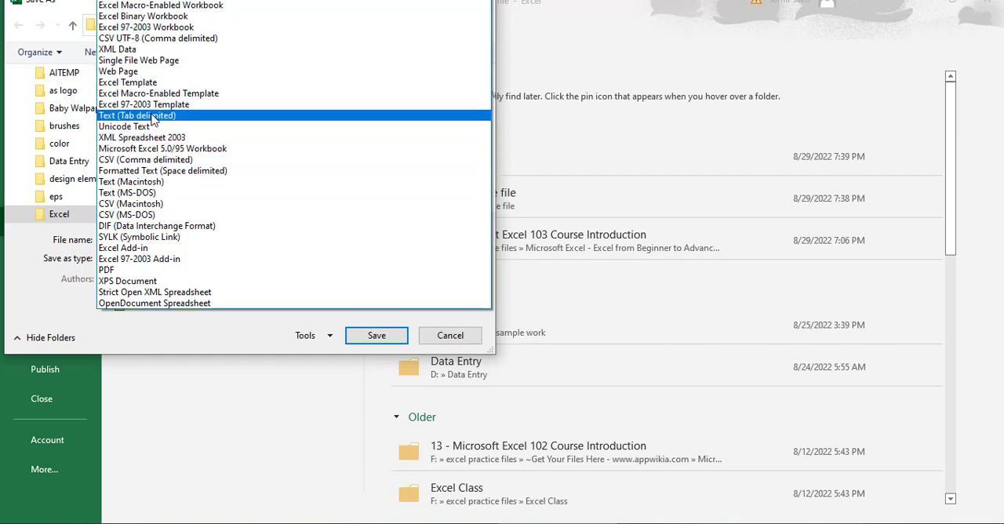
{"action": "left_click", "coordinate": [154, 119]}
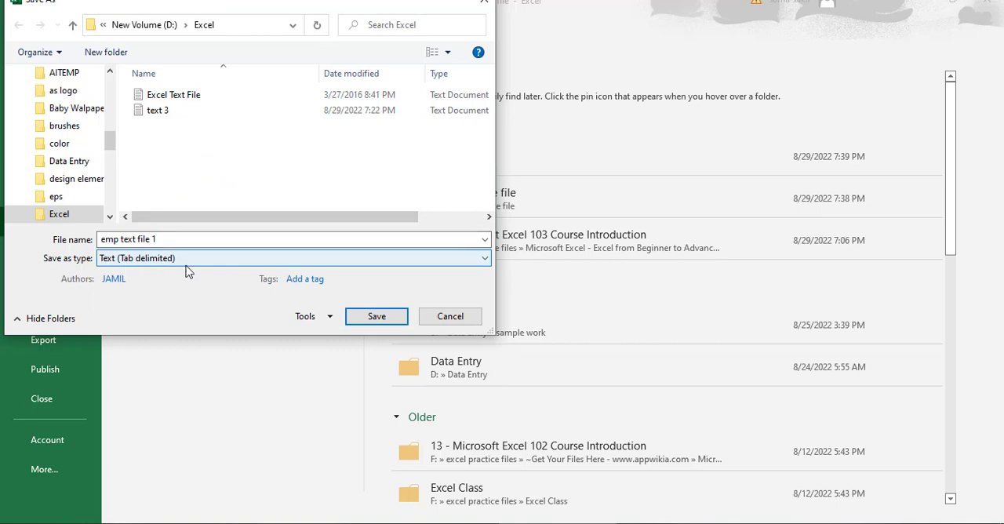
{"action": "left_click", "coordinate": [376, 316]}
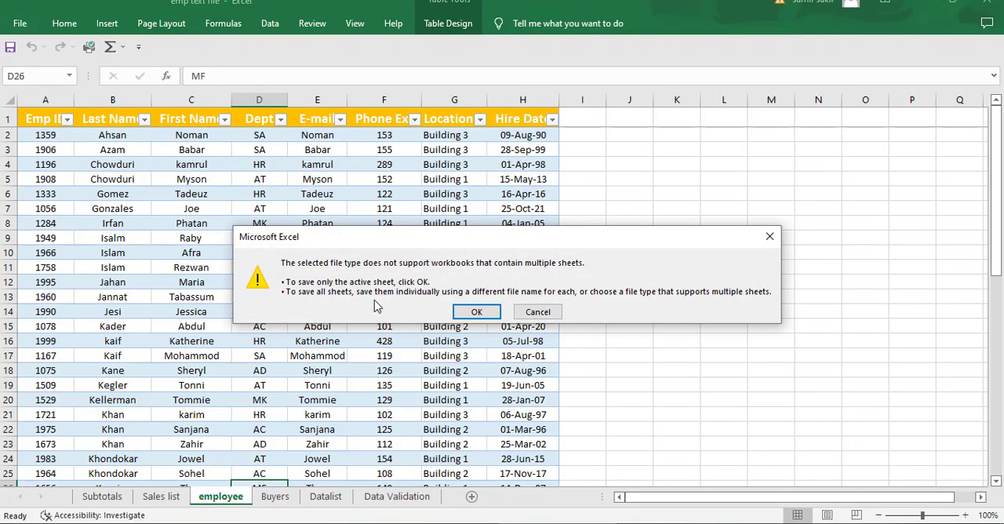
{"action": "left_click", "coordinate": [476, 312]}
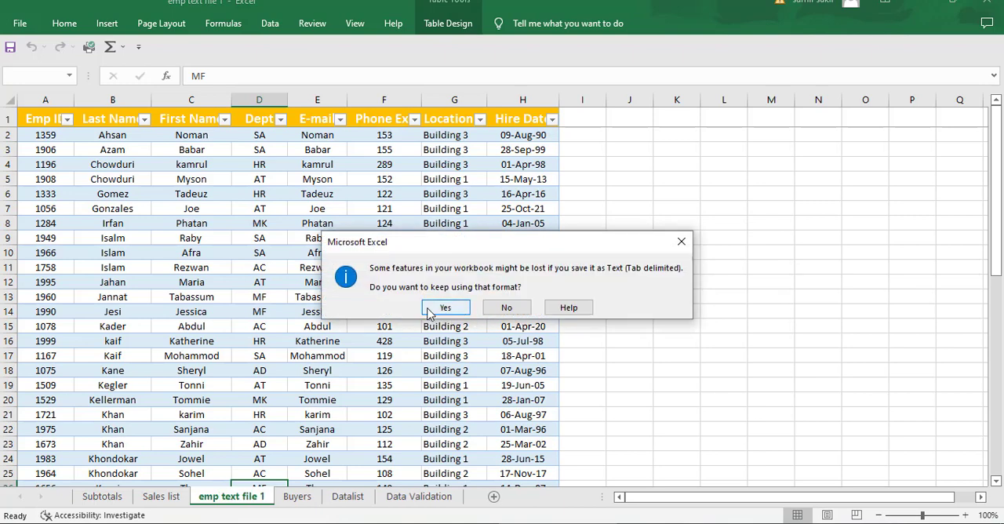
{"action": "left_click", "coordinate": [444, 309]}
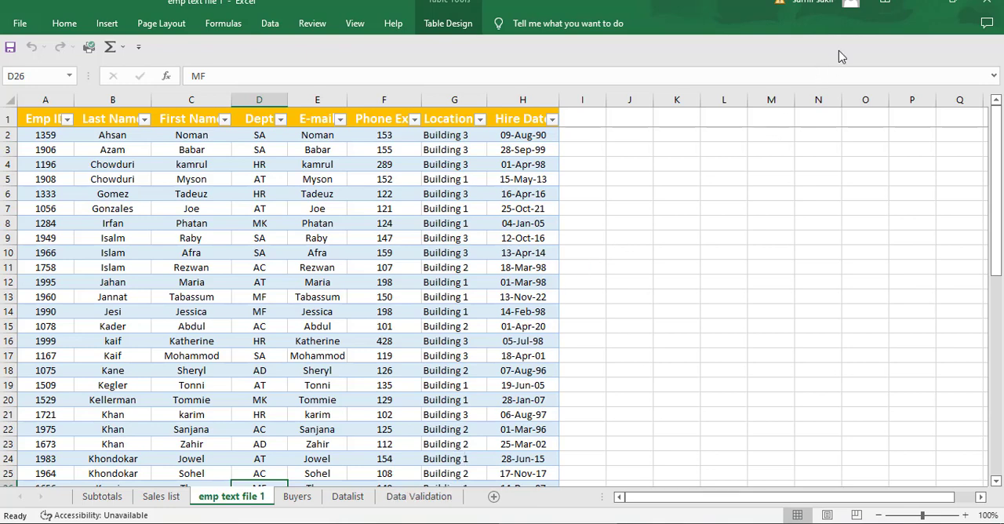
Switch to File Explorer, open "emp text file 1" from the D:\Excel folder and look through the exported employee records.
{"action": "left_click", "coordinate": [186, 523]}
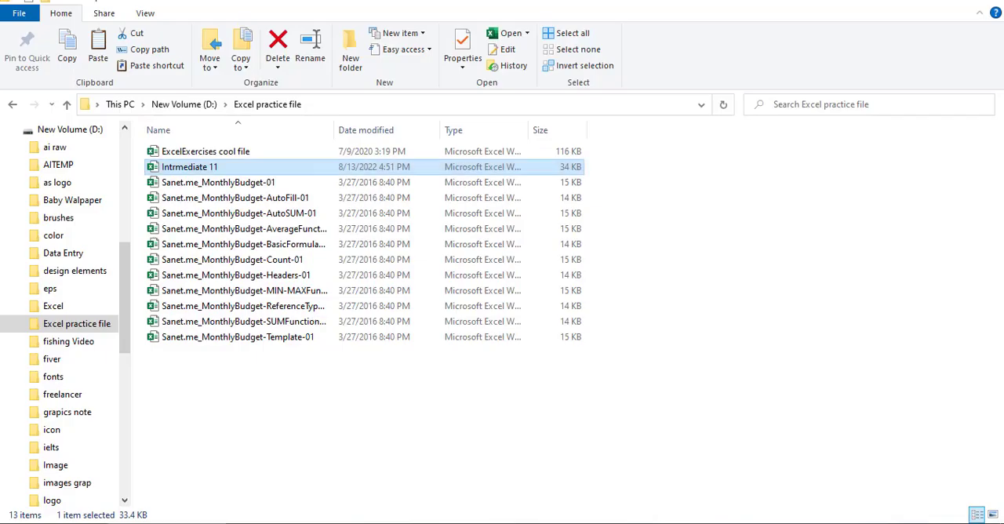
{"action": "left_click", "coordinate": [180, 106]}
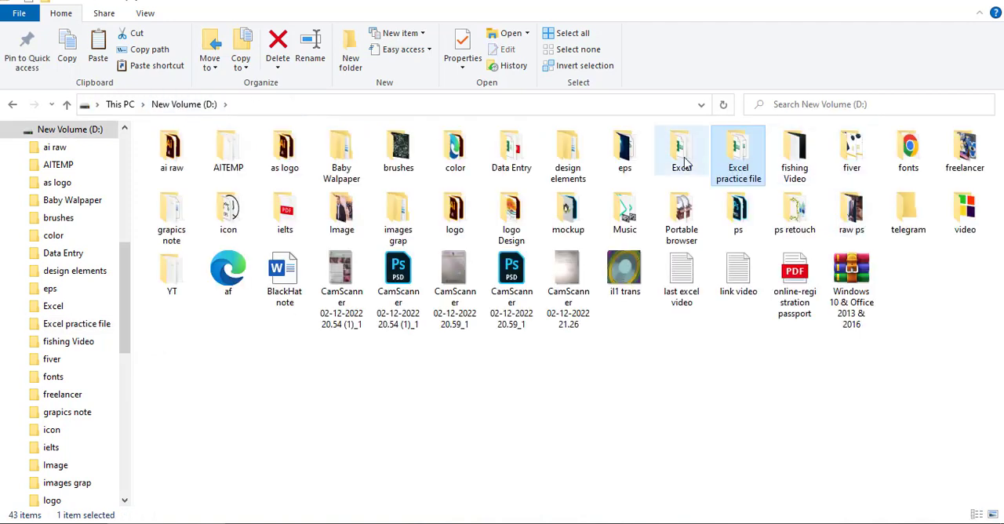
{"action": "double_click", "coordinate": [685, 161]}
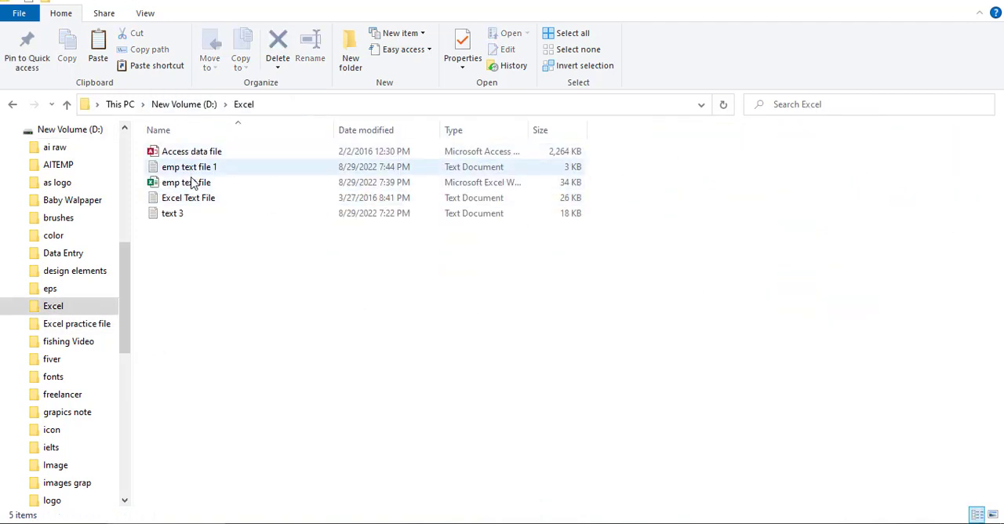
{"action": "left_click", "coordinate": [187, 169]}
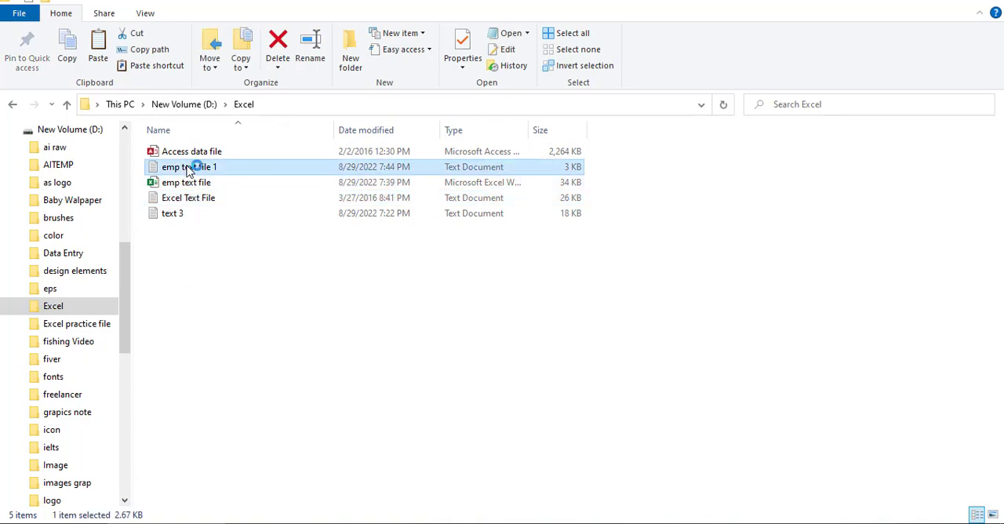
{"action": "left_click", "coordinate": [459, 75]}
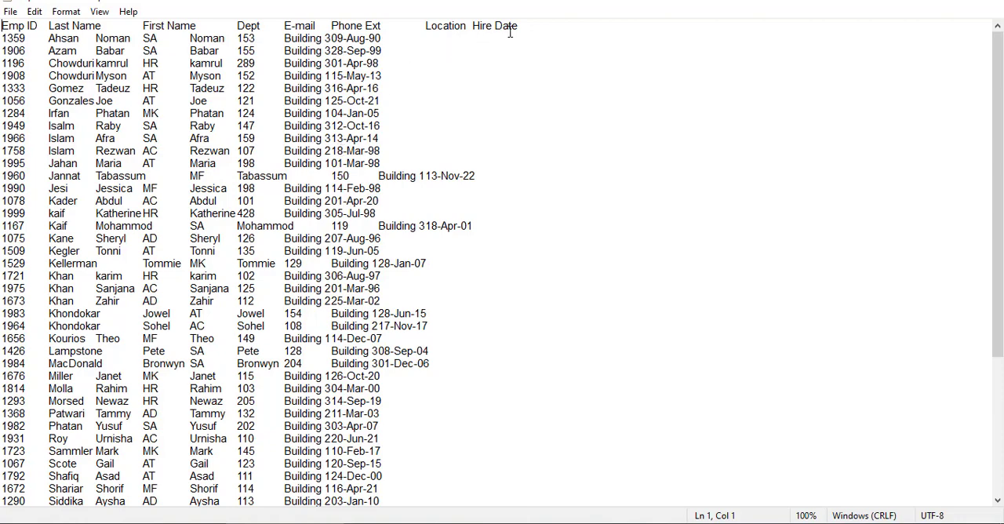
{"action": "scroll", "coordinate": [284, 250], "scroll_direction": "down", "scroll_amount": 1}
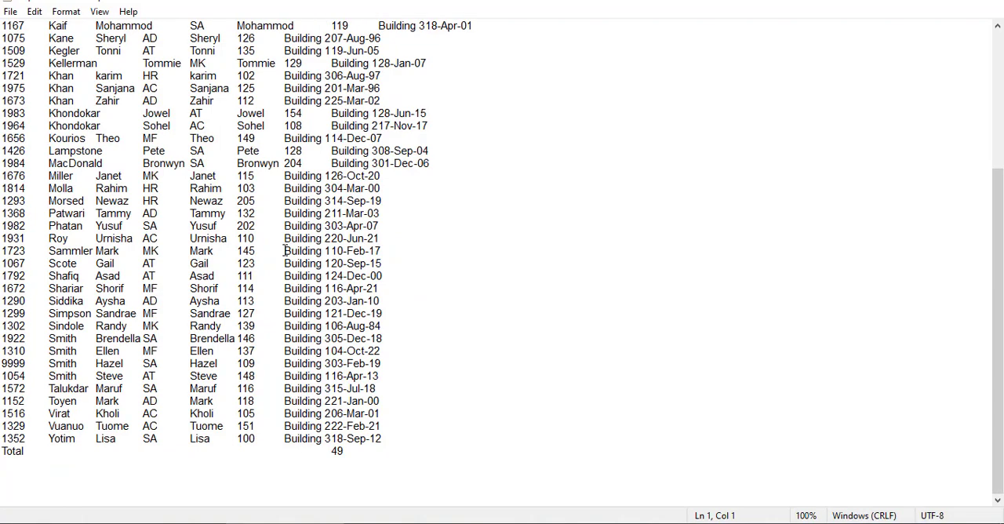
{"action": "scroll", "coordinate": [282, 248], "scroll_direction": "up", "scroll_amount": 5}
{"action": "scroll", "coordinate": [282, 245], "scroll_direction": "down", "scroll_amount": 5}
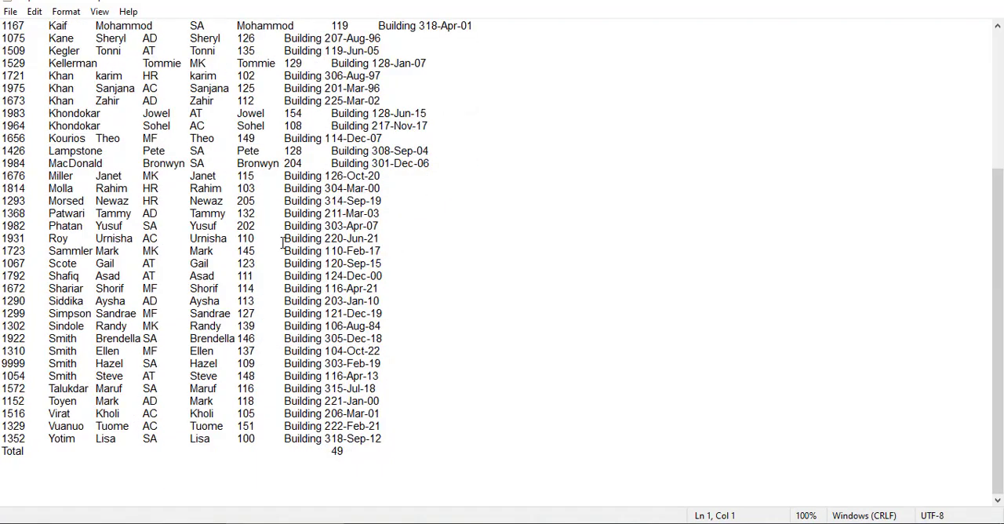